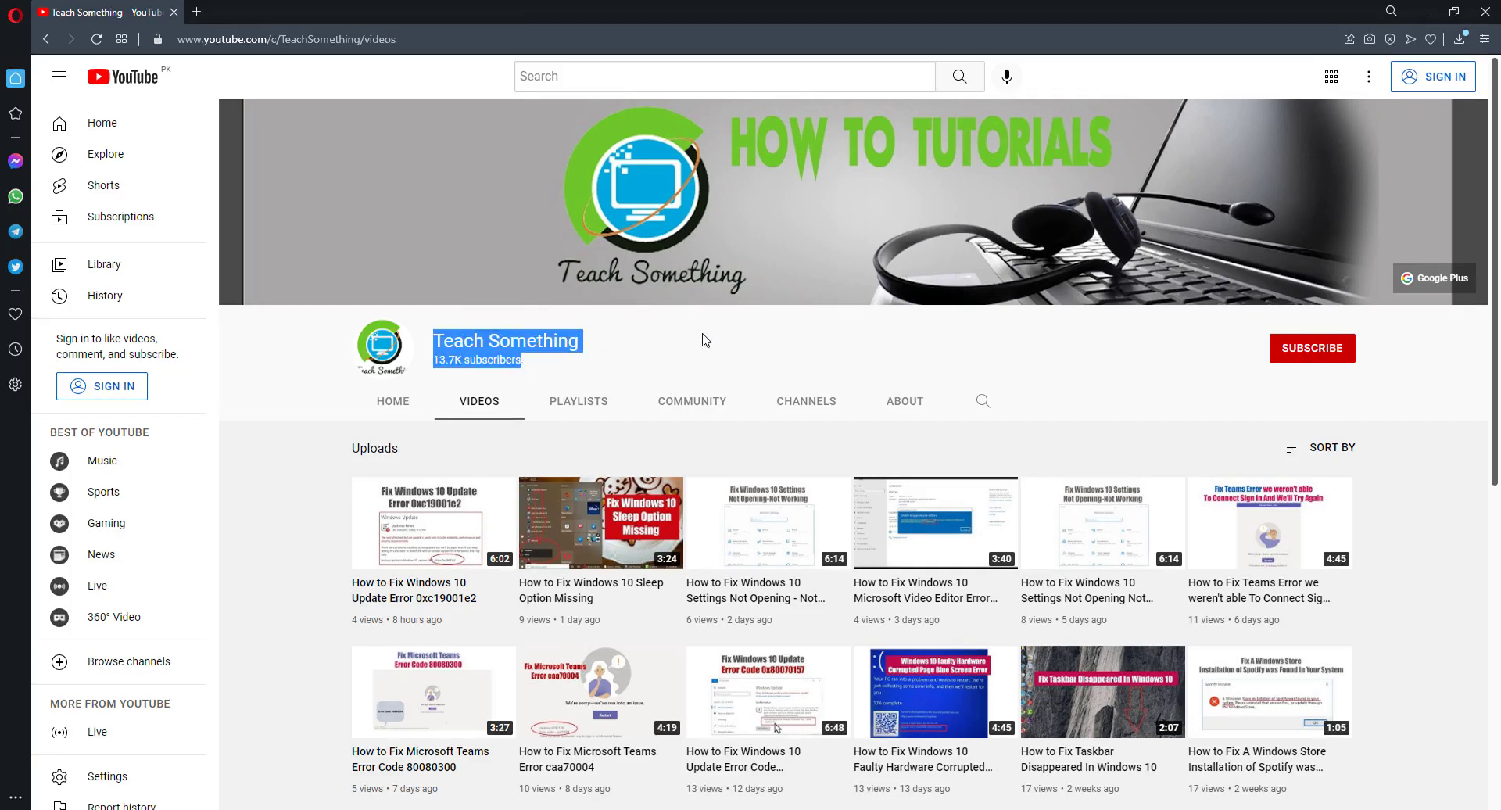
# Review the Valorant error 1067 title in the Notepad note, then minimize Notepad
pyautogui.hotkey('alt', 'Tab')
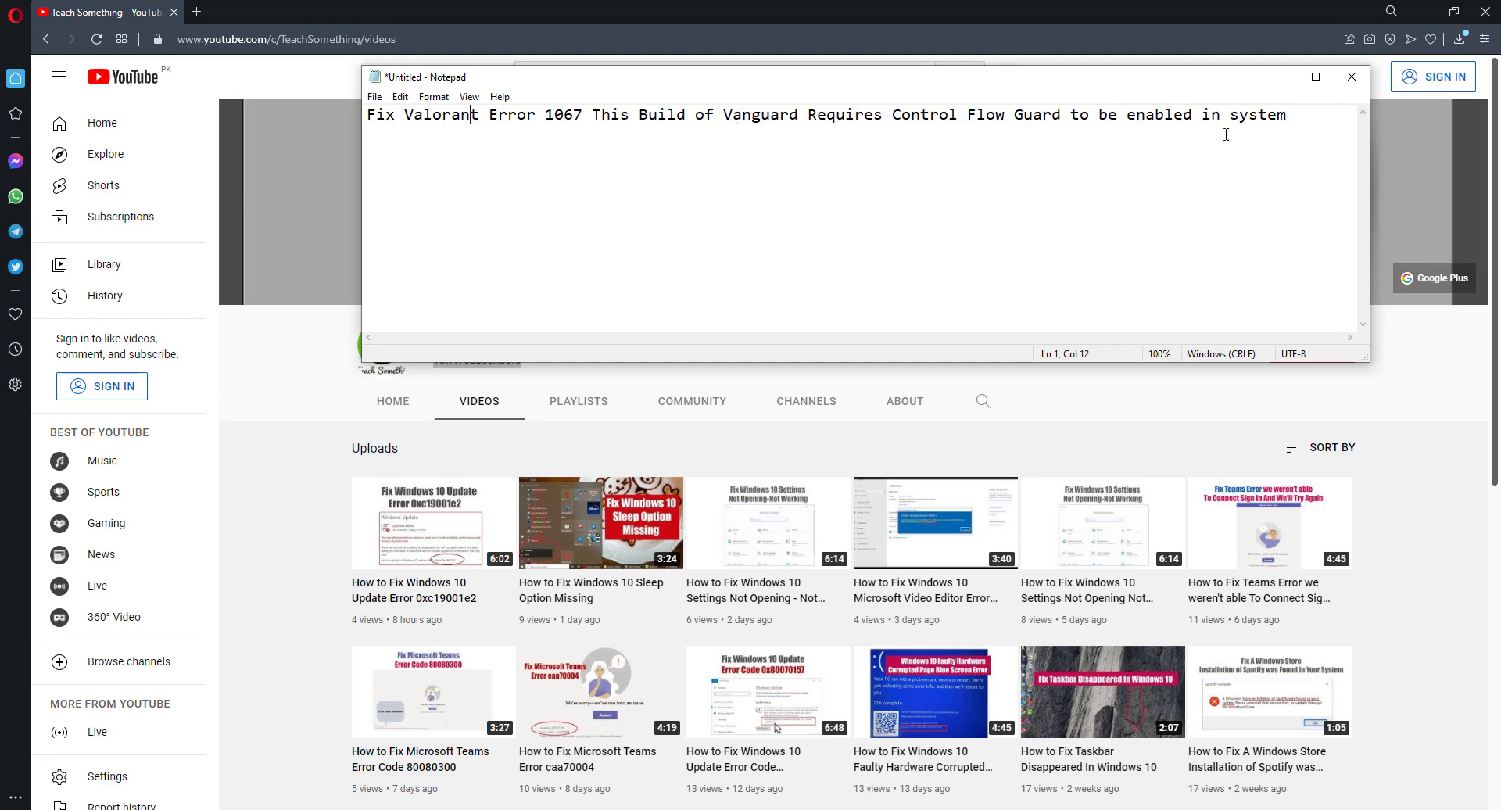
pyautogui.moveTo(1300, 114); pyautogui.dragTo(375, 117)
pyautogui.click(536, 168)
pyautogui.click(1281, 77)
pyautogui.click(699, 347)
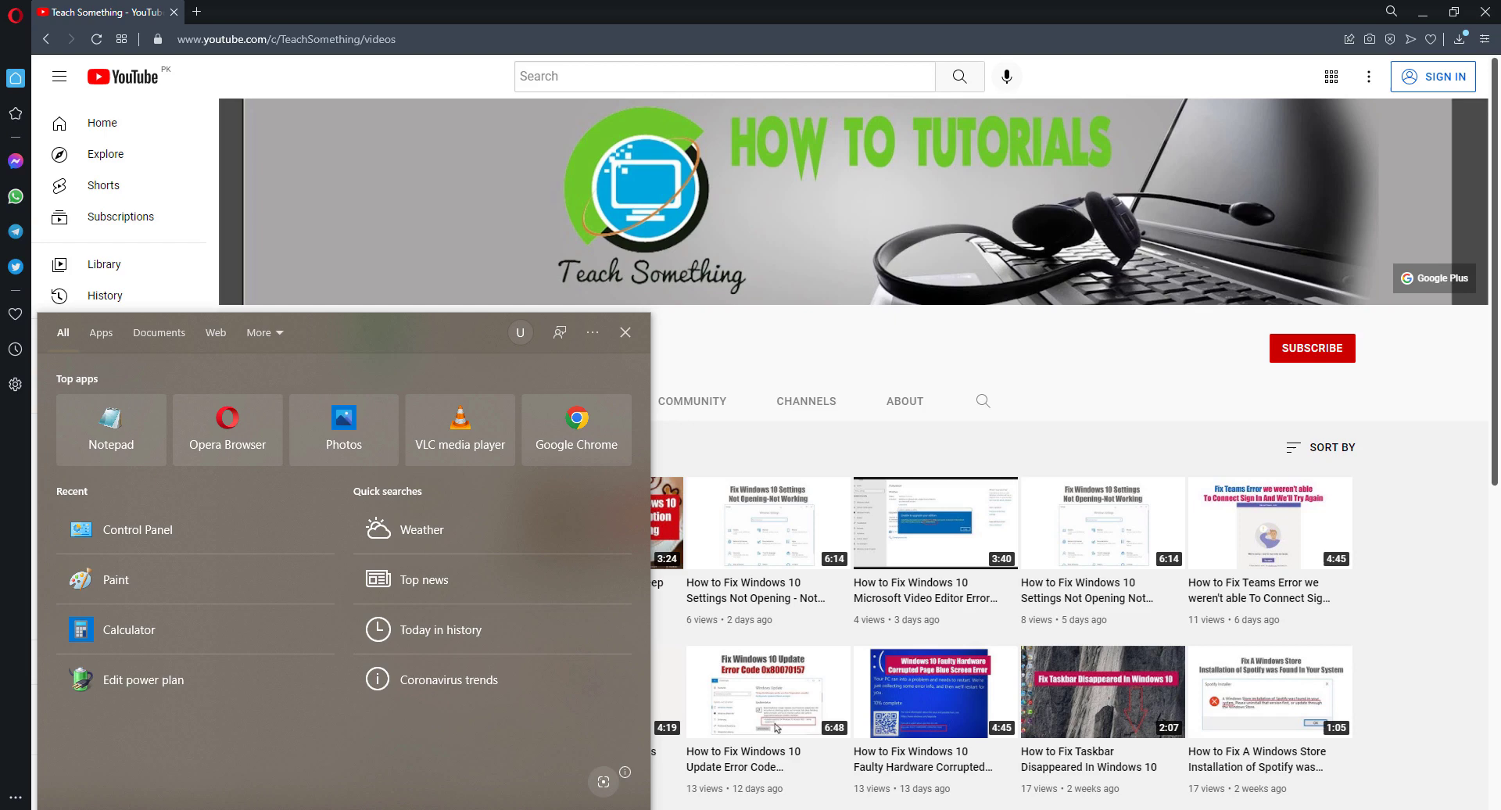
# Search Windows for 'windows s' to find Windows Security
pyautogui.write('windows')
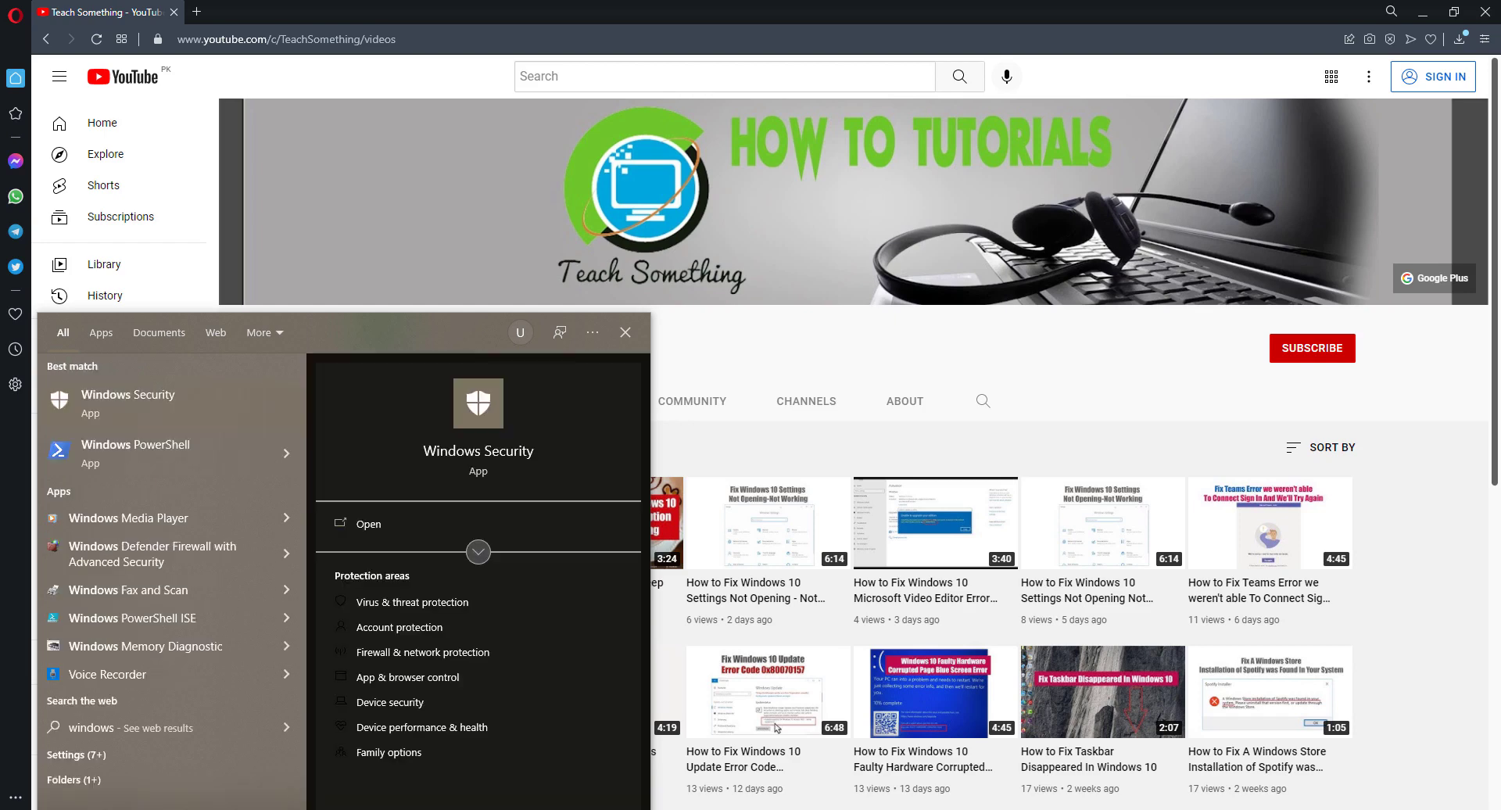
pyautogui.write(' s')
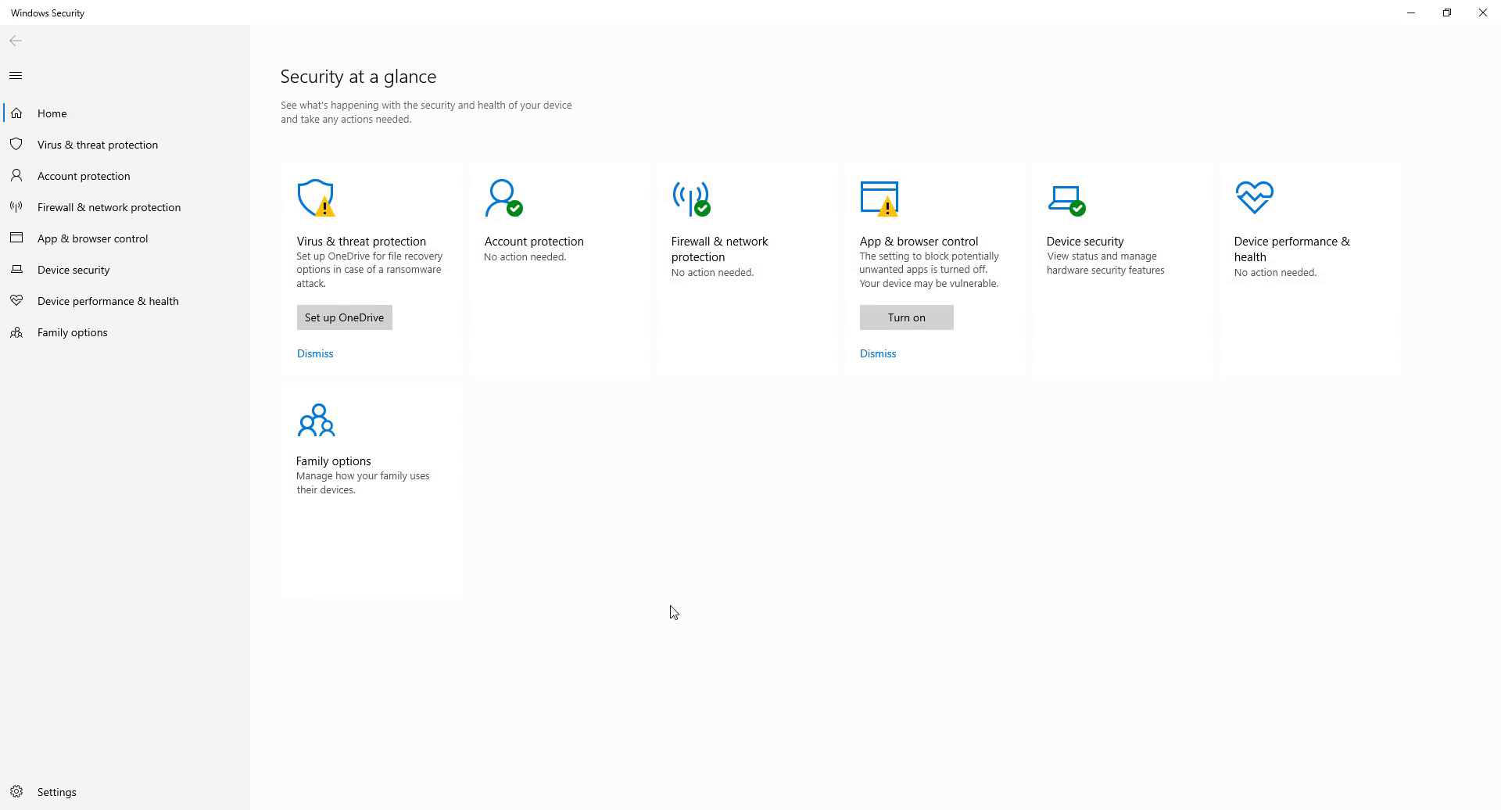
# Keep Control flow guard at Use default (On) in Exploit protection, then close Windows Security
pyautogui.click(88, 242)
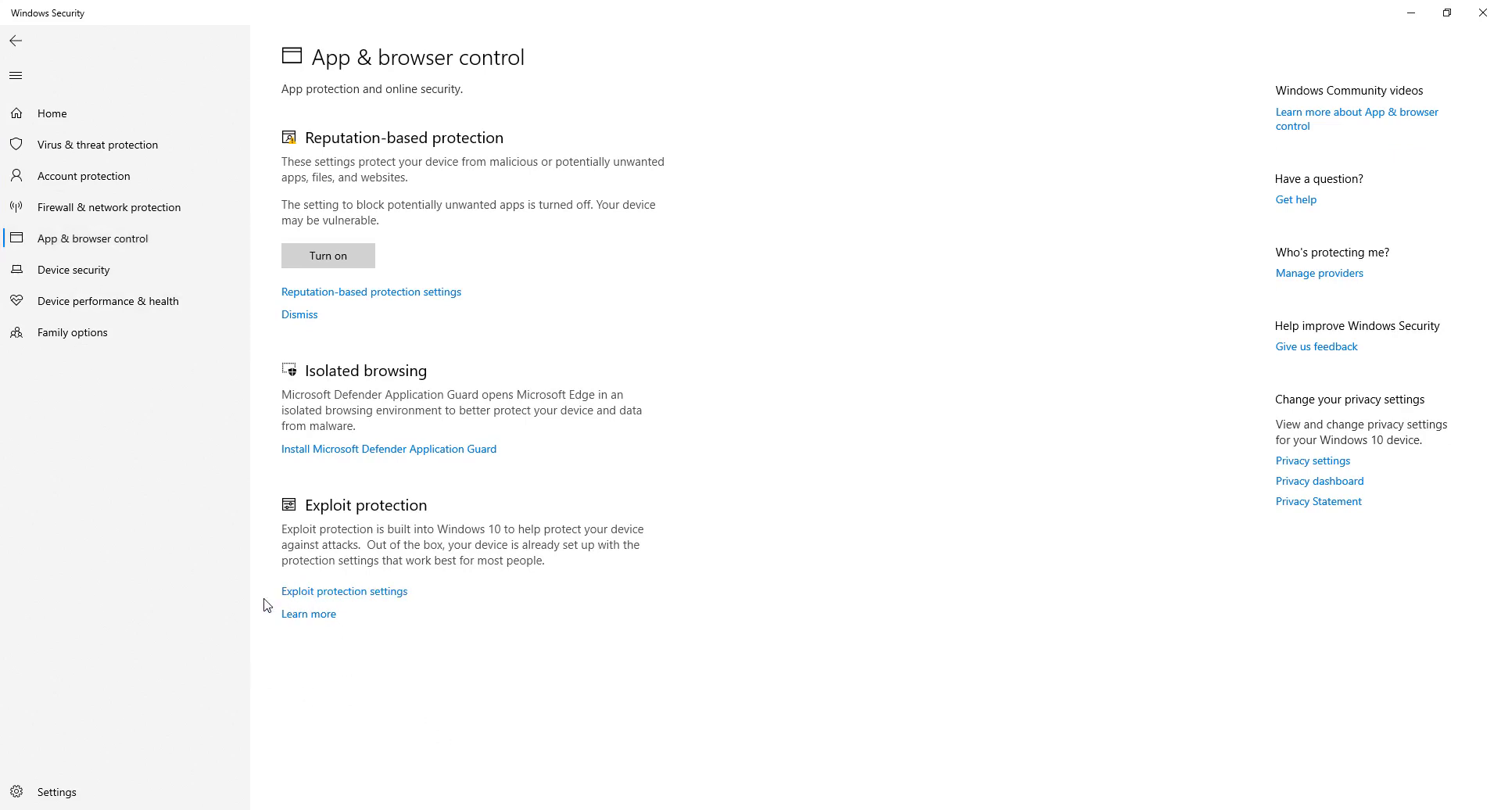
pyautogui.click(352, 595)
pyautogui.scroll(-1, 355, 600)
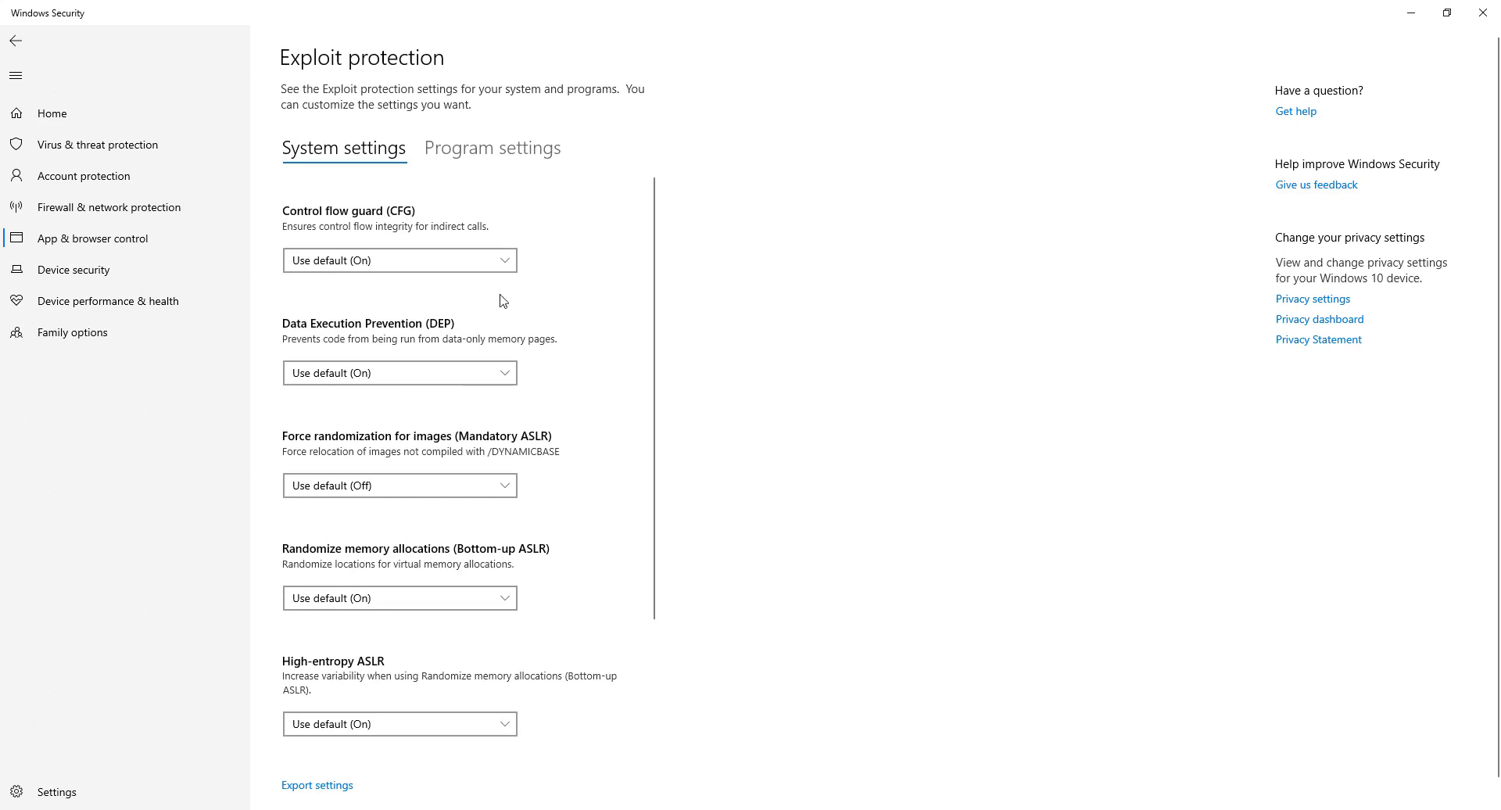
pyautogui.click(333, 266)
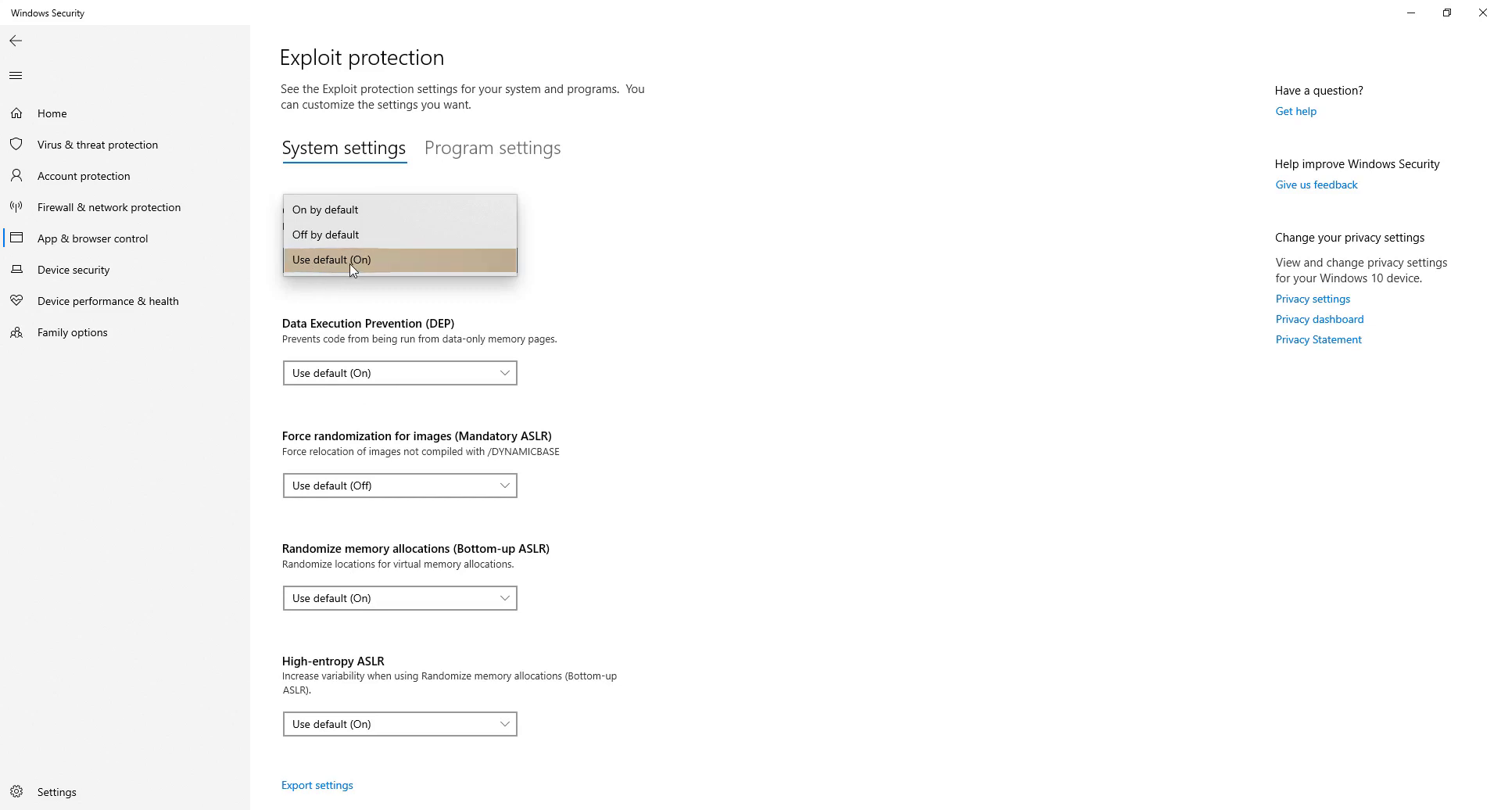
pyautogui.click(348, 289)
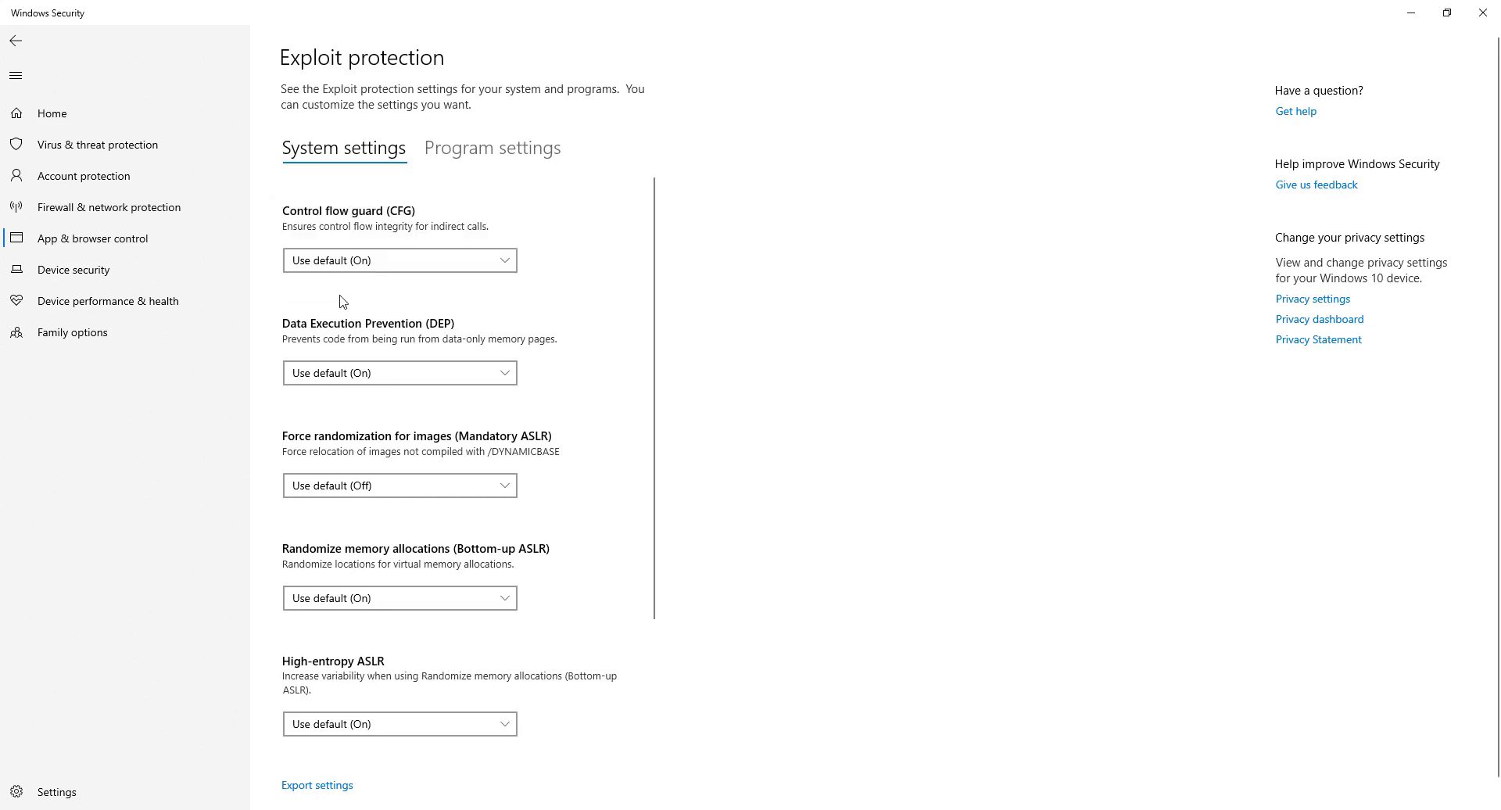
pyautogui.click(1483, 12)
# Search for 'cmd' and launch Command Prompt as administrator
pyautogui.click(19, 805)
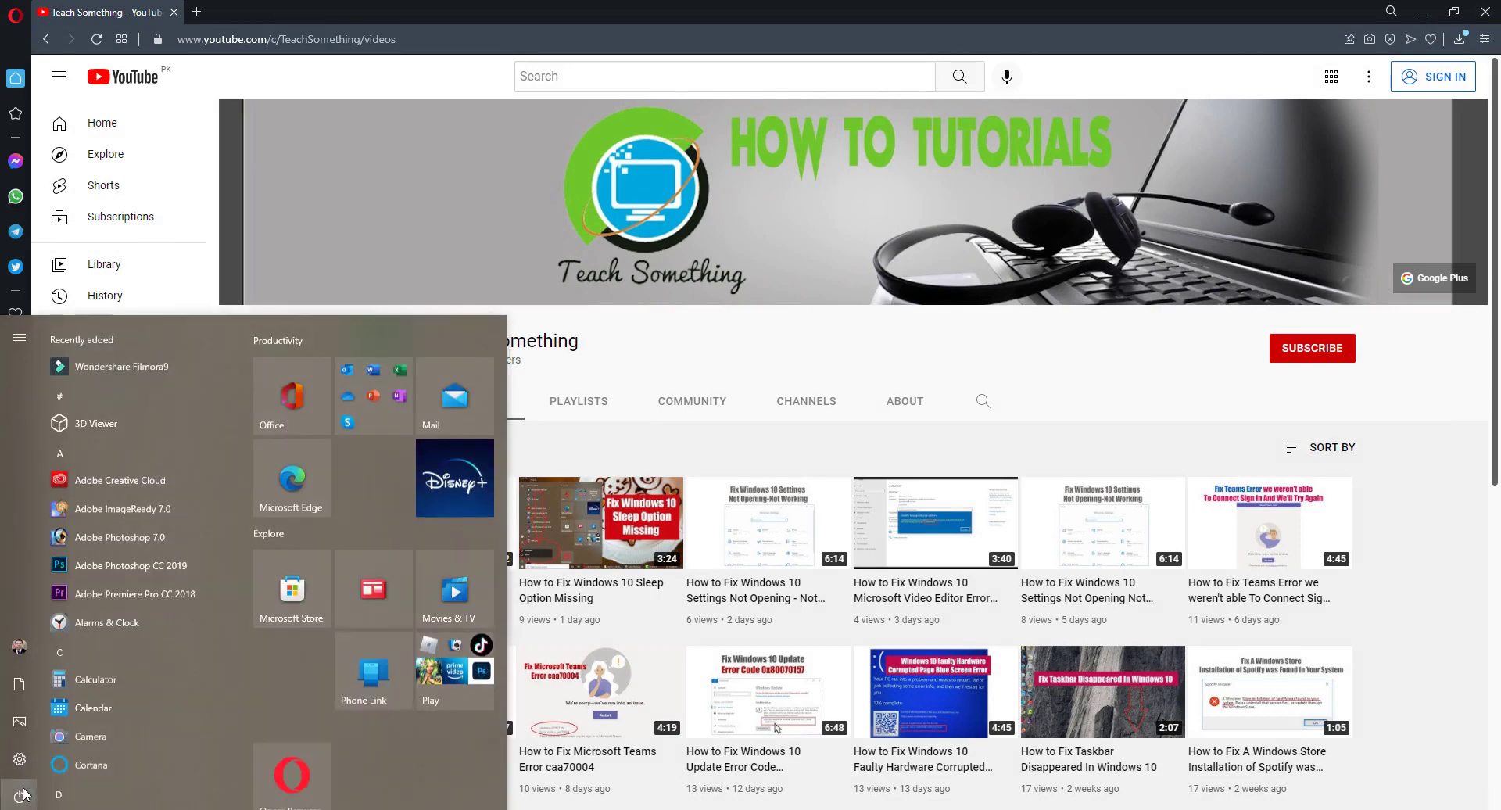
pyautogui.click(815, 338)
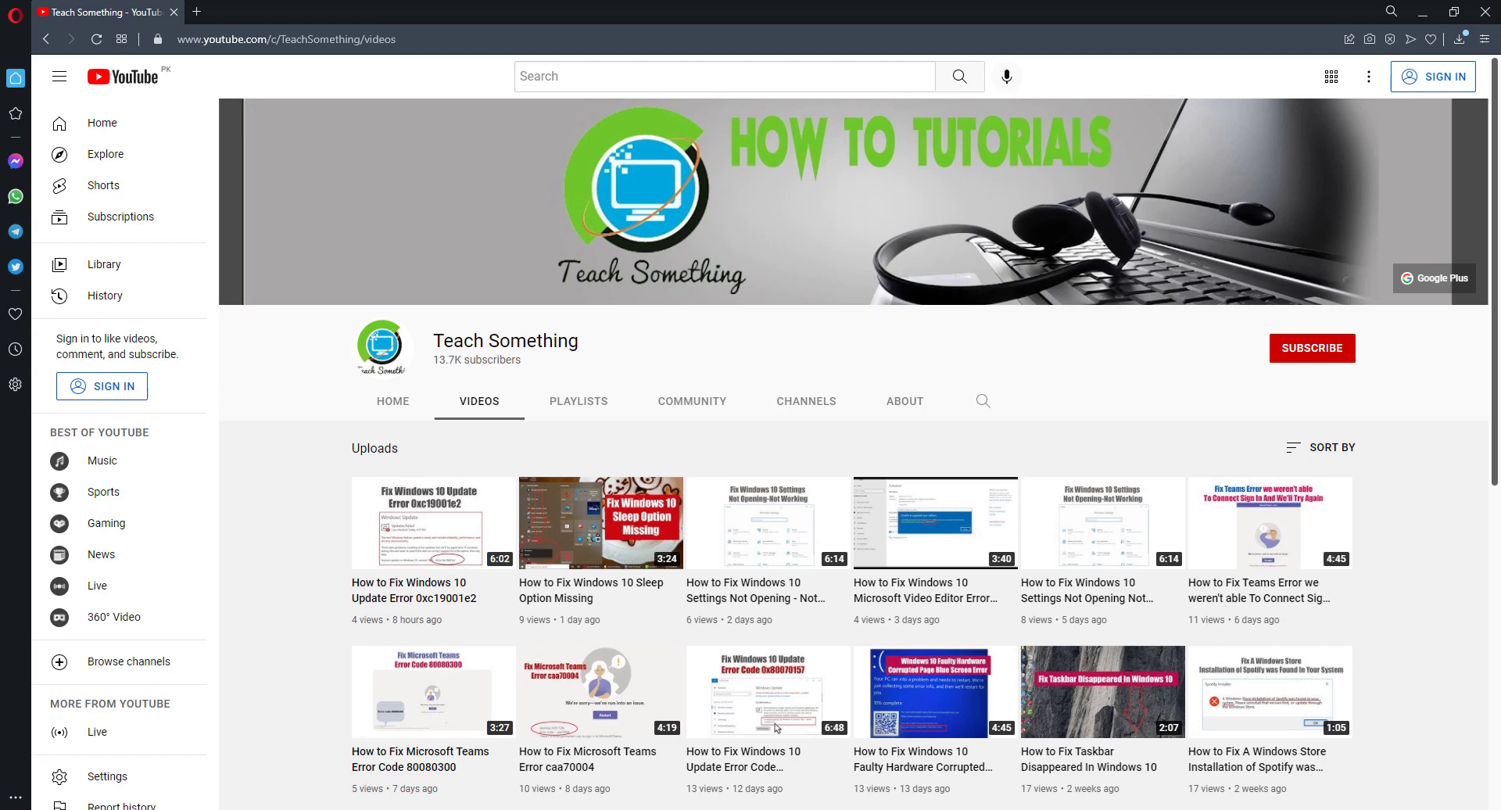
pyautogui.press('super+s')
pyautogui.write('cmd')
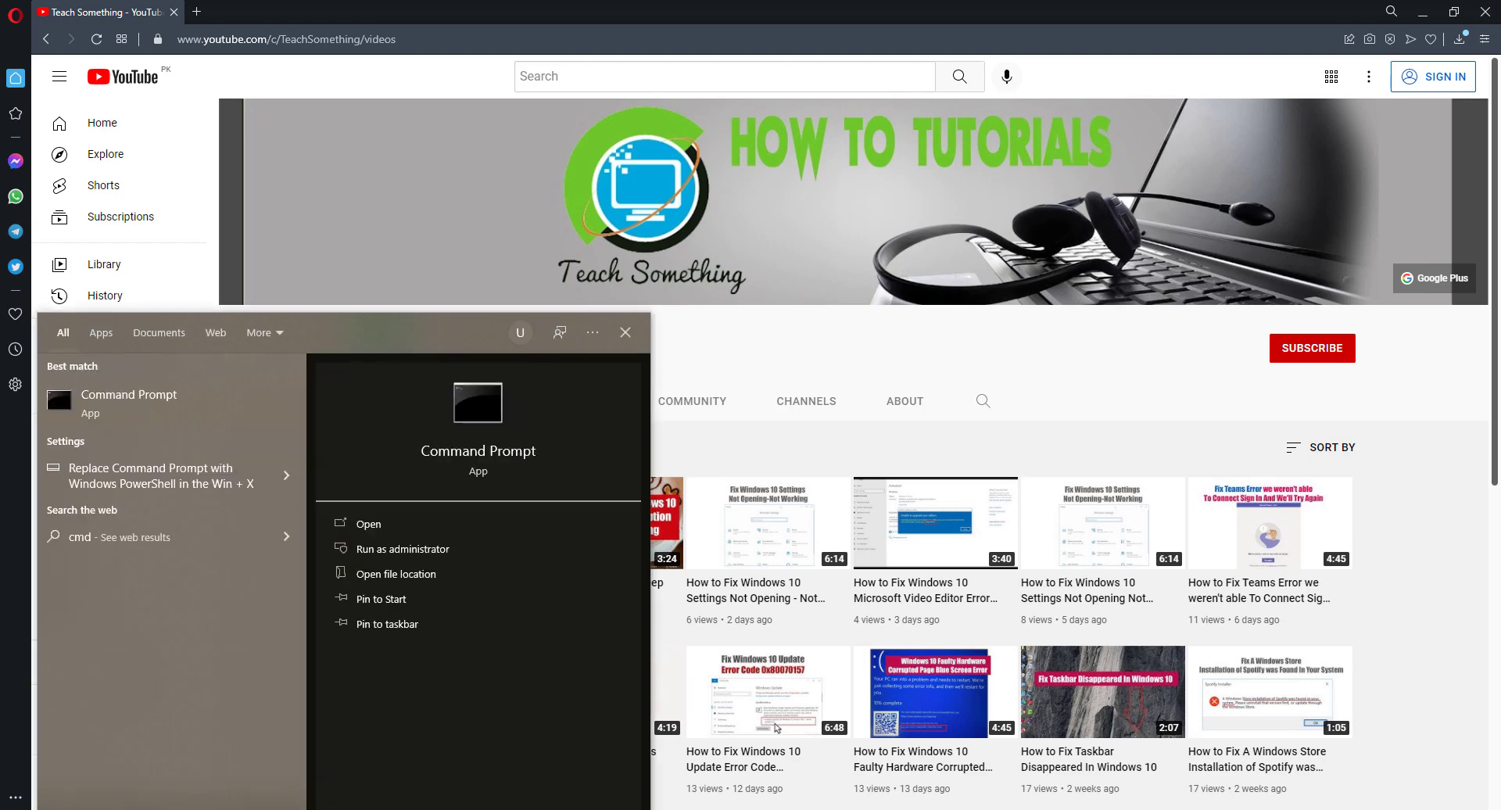
pyautogui.rightClick(125, 406)
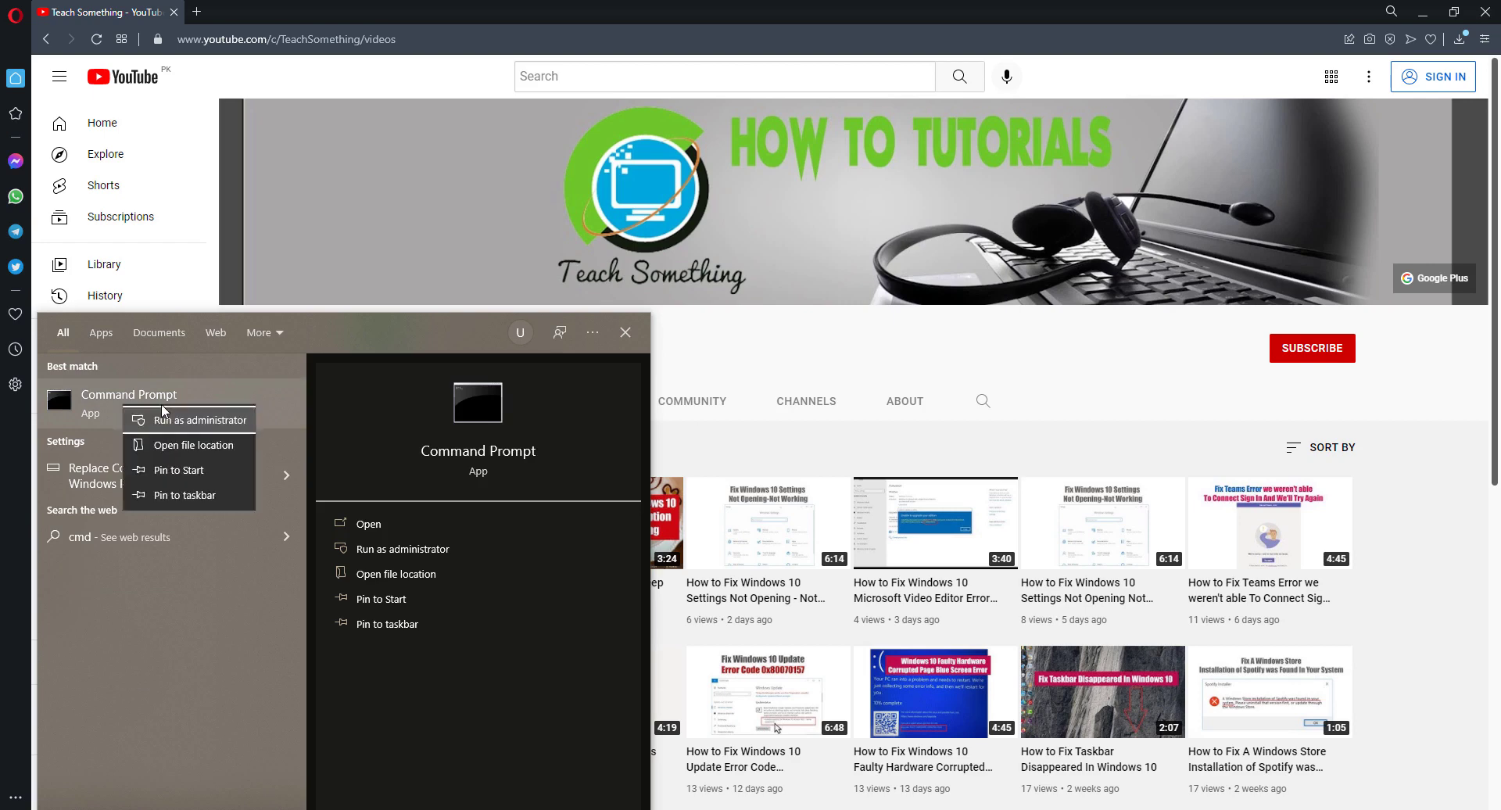
pyautogui.moveTo(563, 196); pyautogui.dragTo(588, 177)
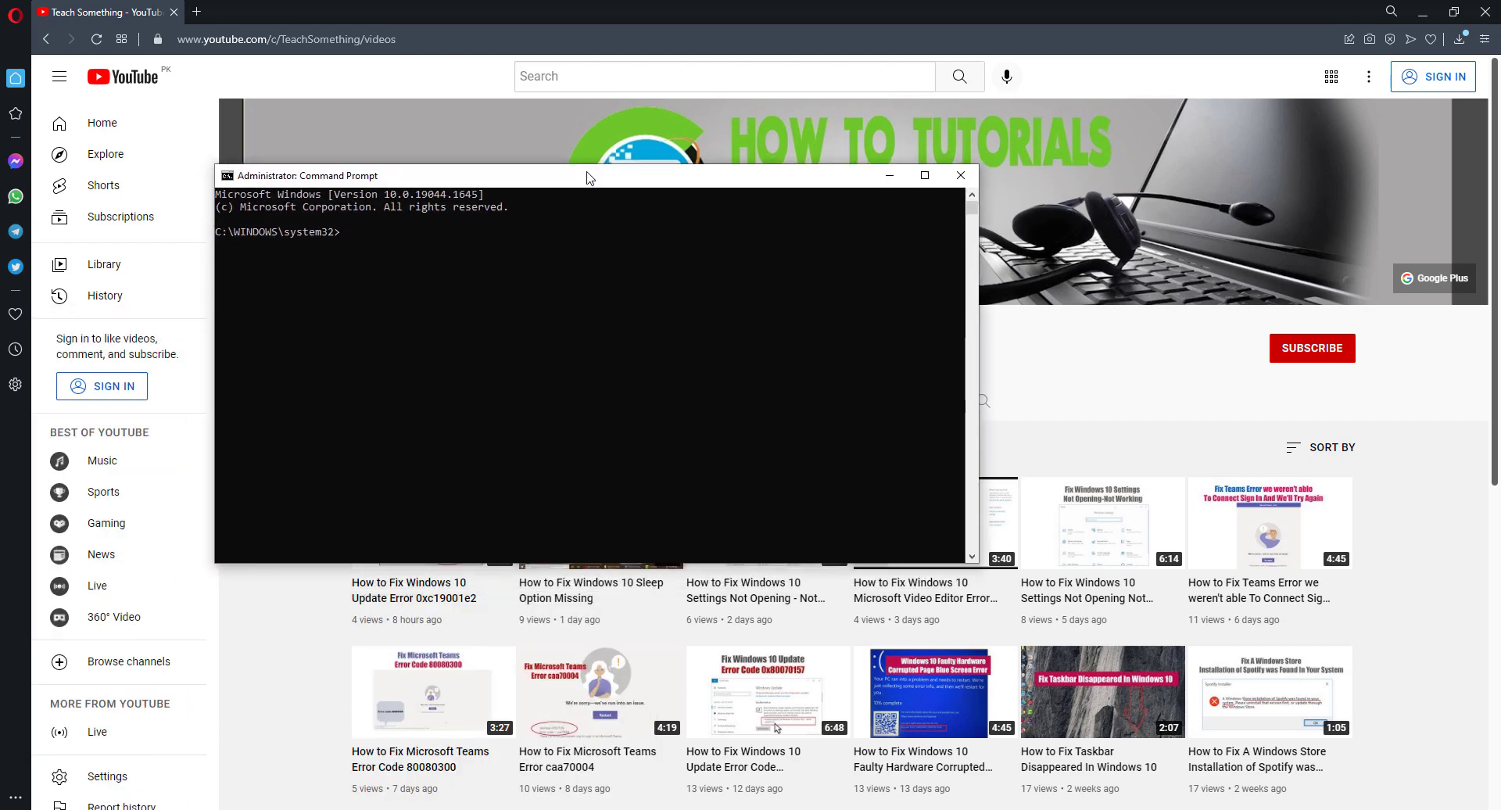
# Paste and run the first Notepad command enabling Control Flow Guard system-wide, then exit Command Prompt
pyautogui.hotkey('alt', 'Tab')
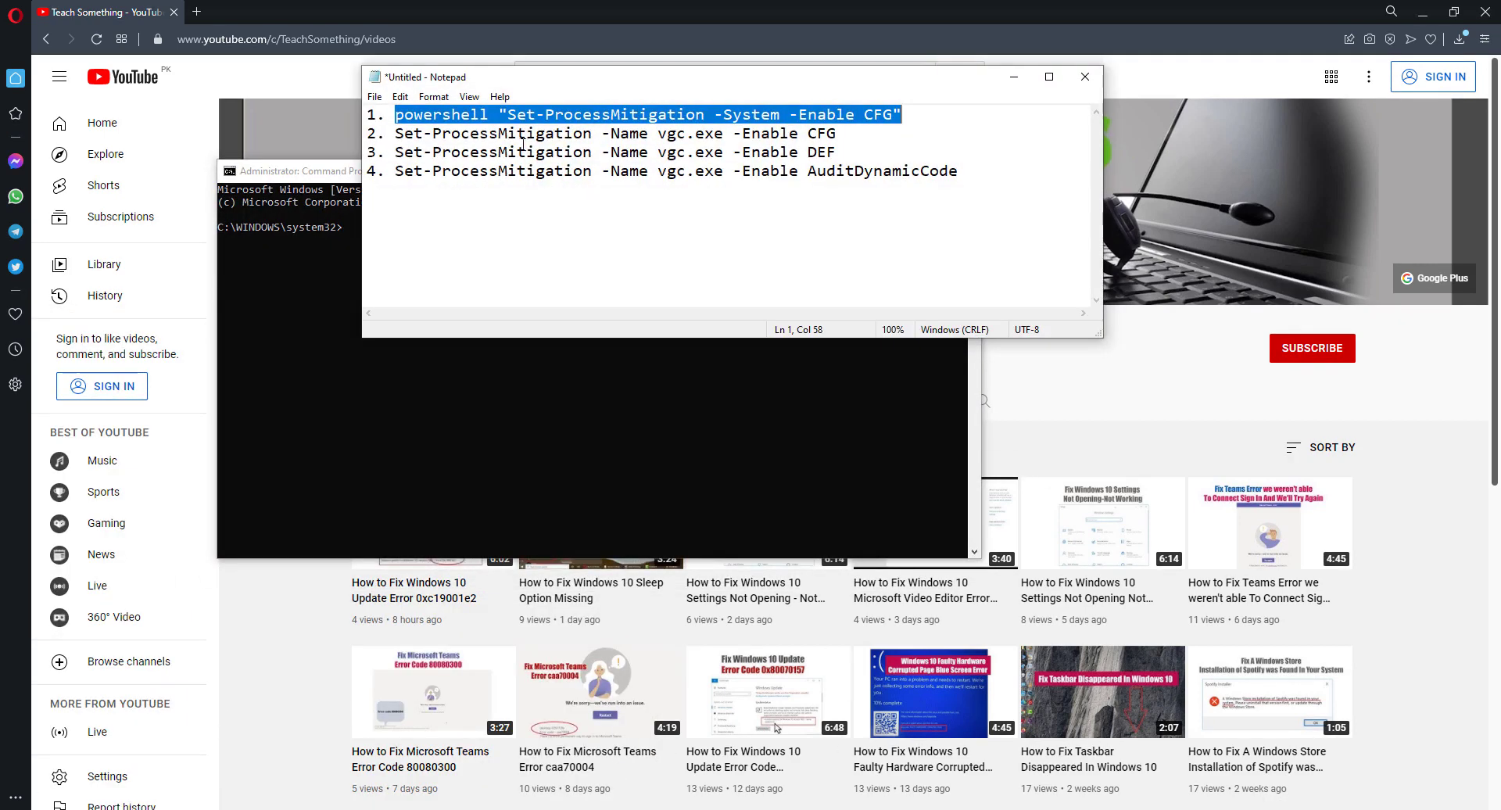
pyautogui.rightClick(481, 113)
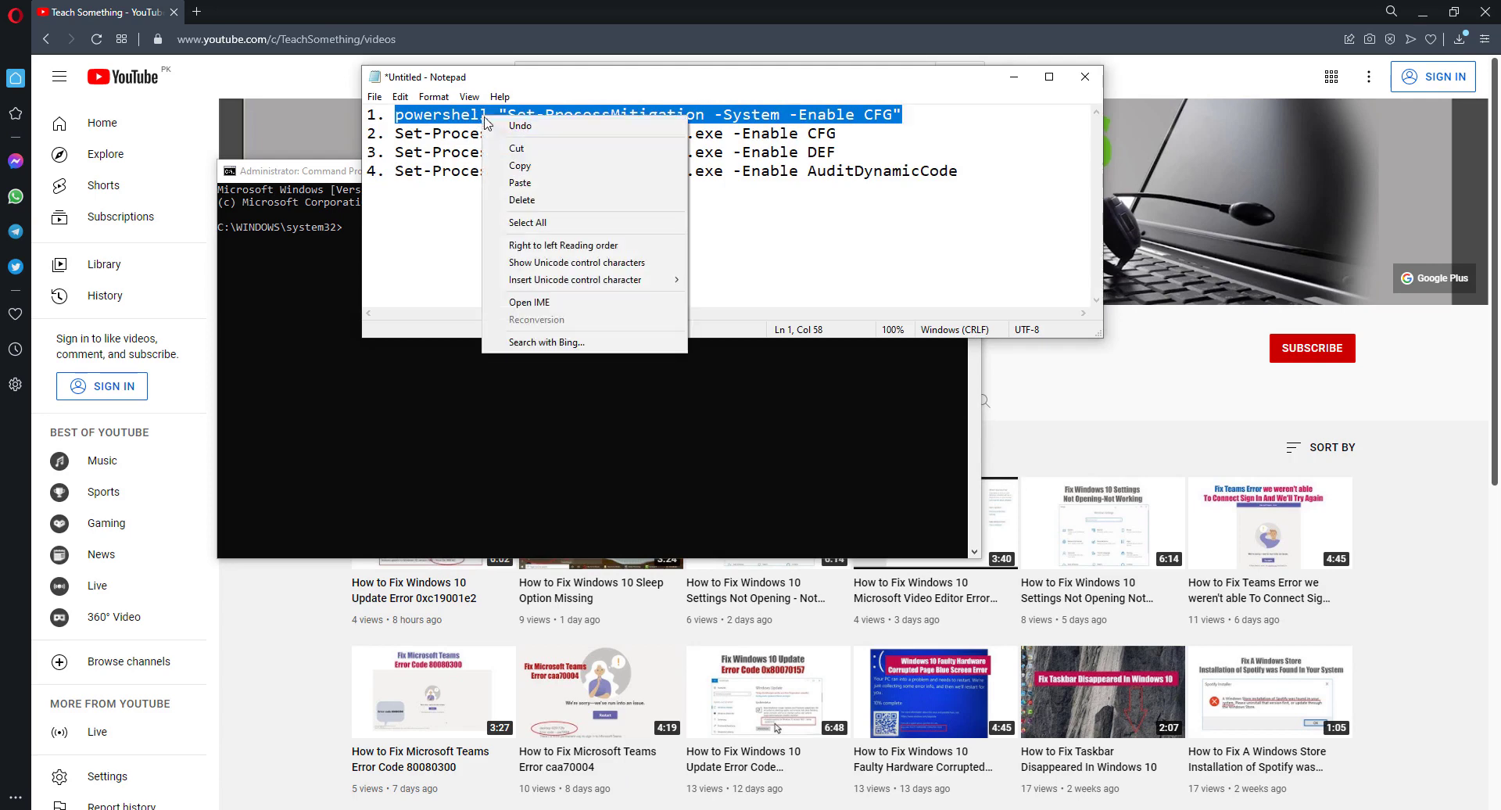
pyautogui.click(516, 158)
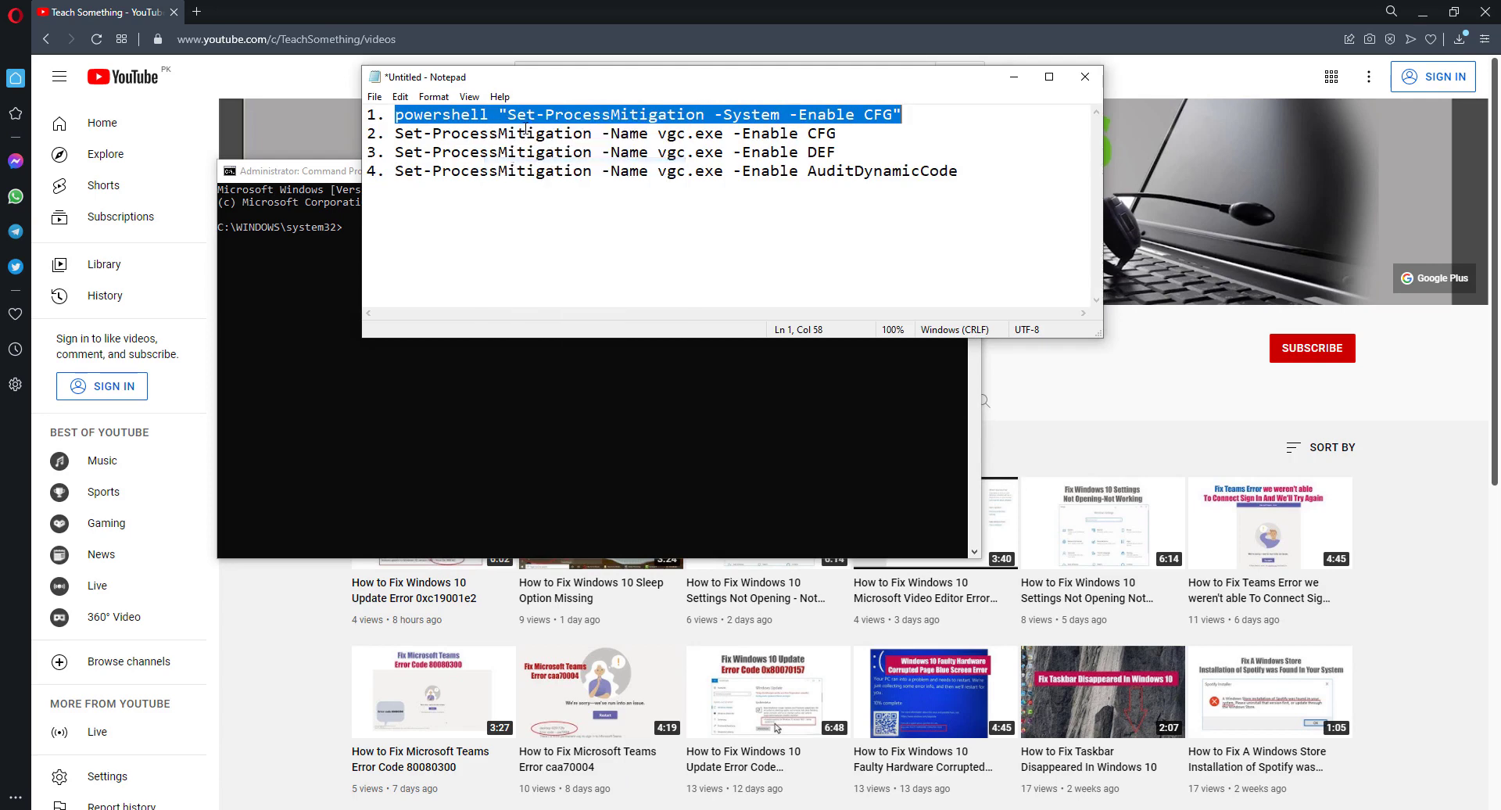
pyautogui.click(1014, 76)
pyautogui.click(229, 171)
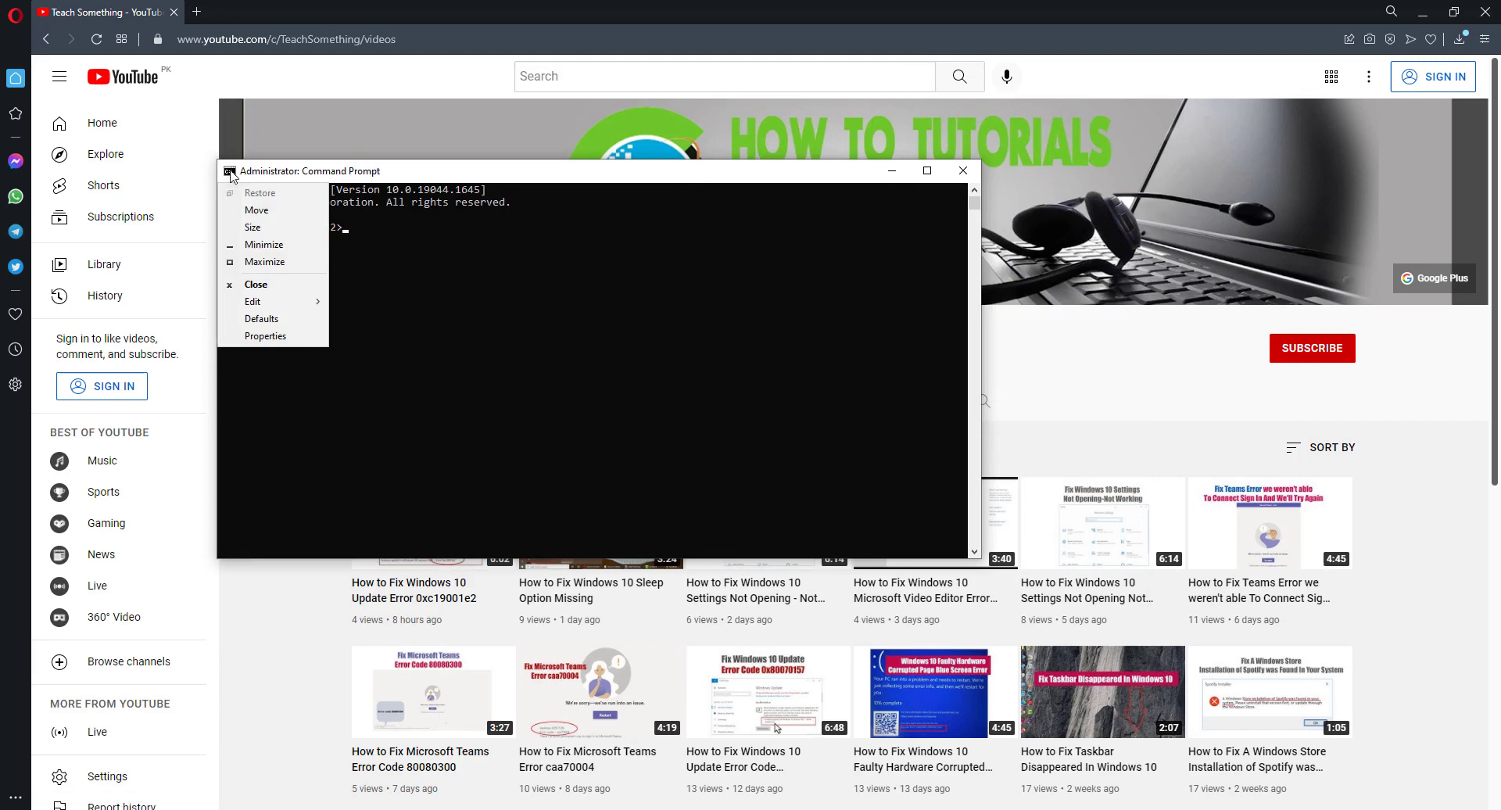
pyautogui.moveTo(269, 302)
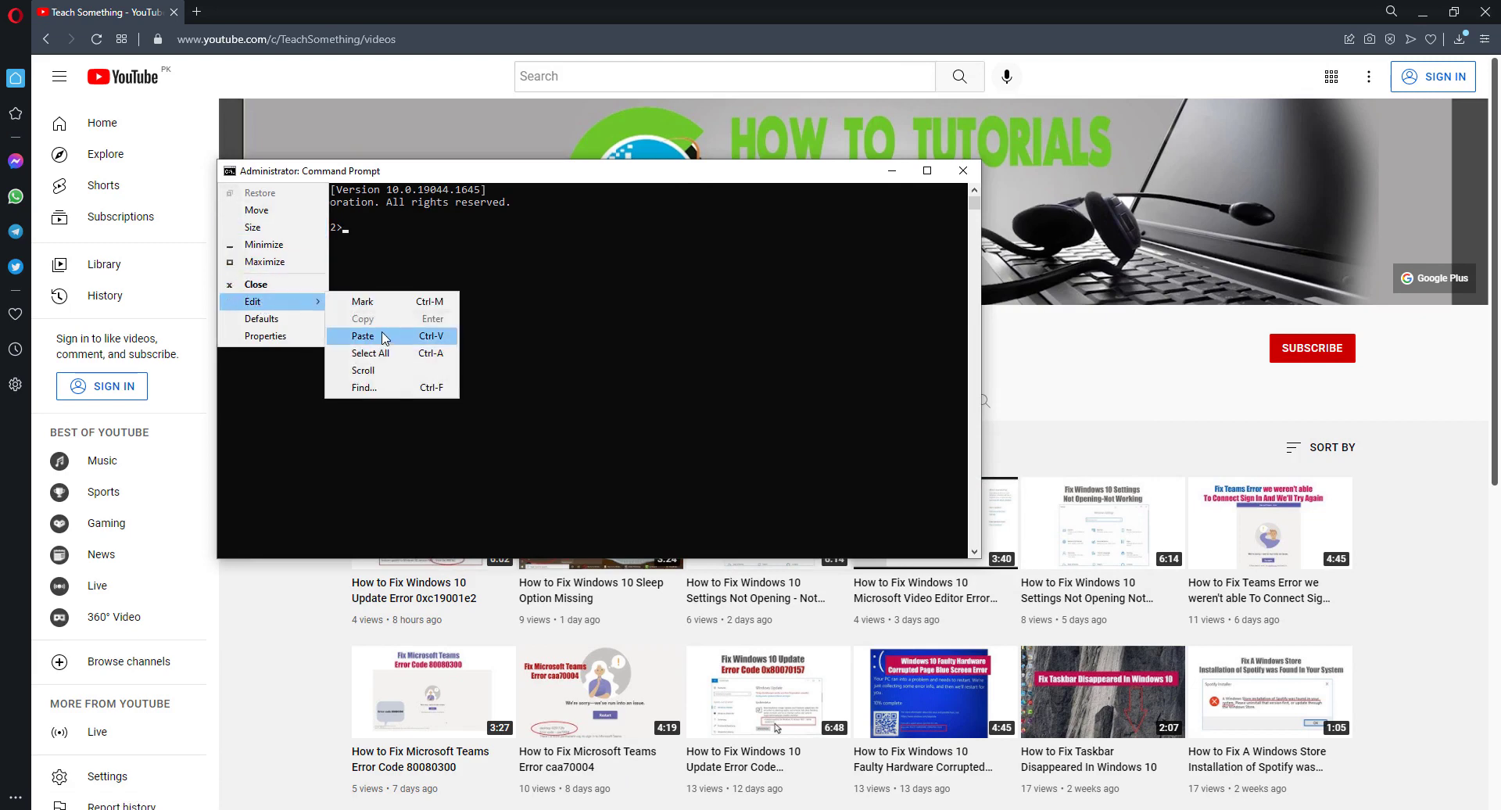
pyautogui.click(382, 336)
pyautogui.press('Return')
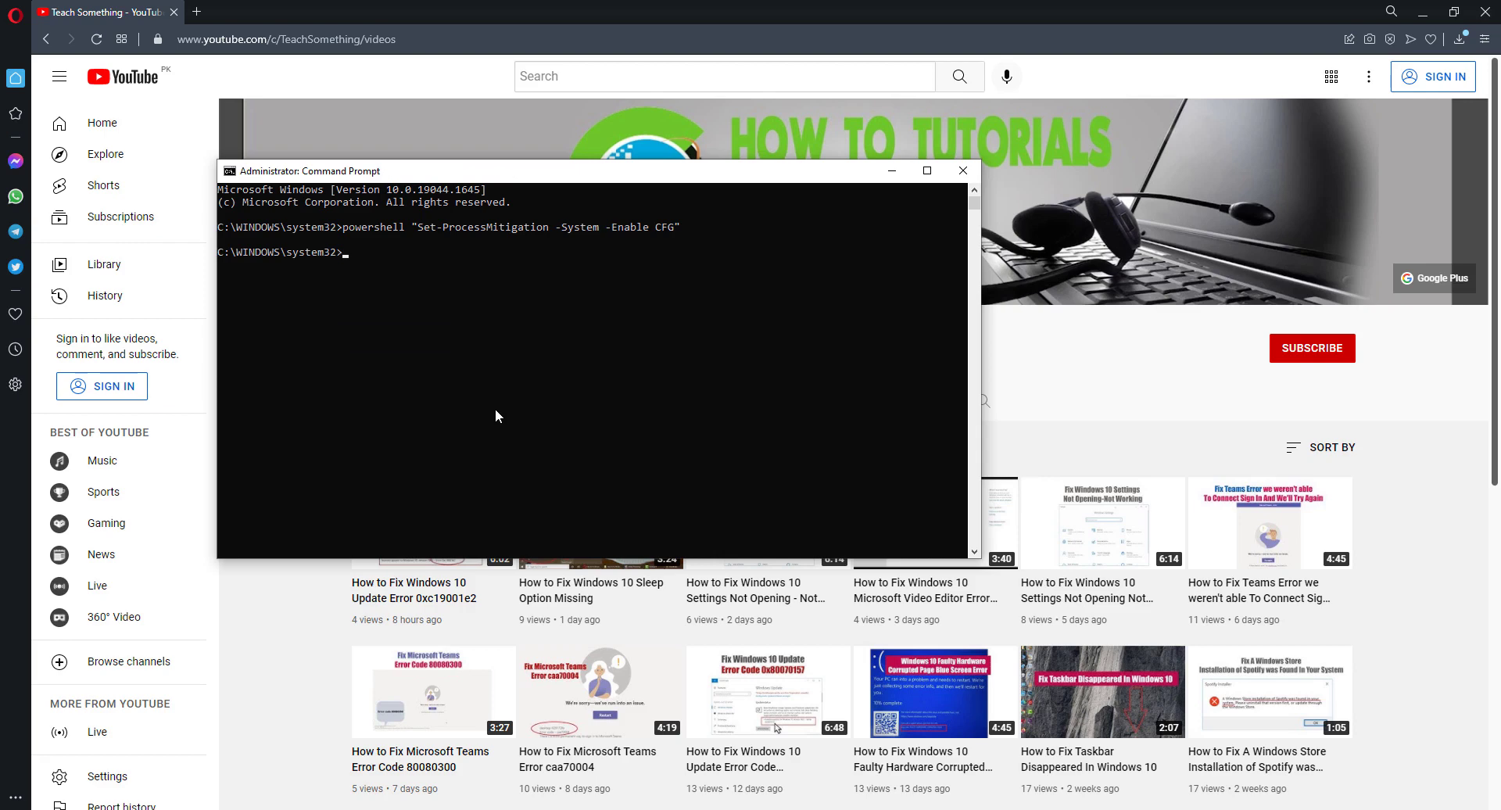
pyautogui.write('exit')
pyautogui.press('Return')
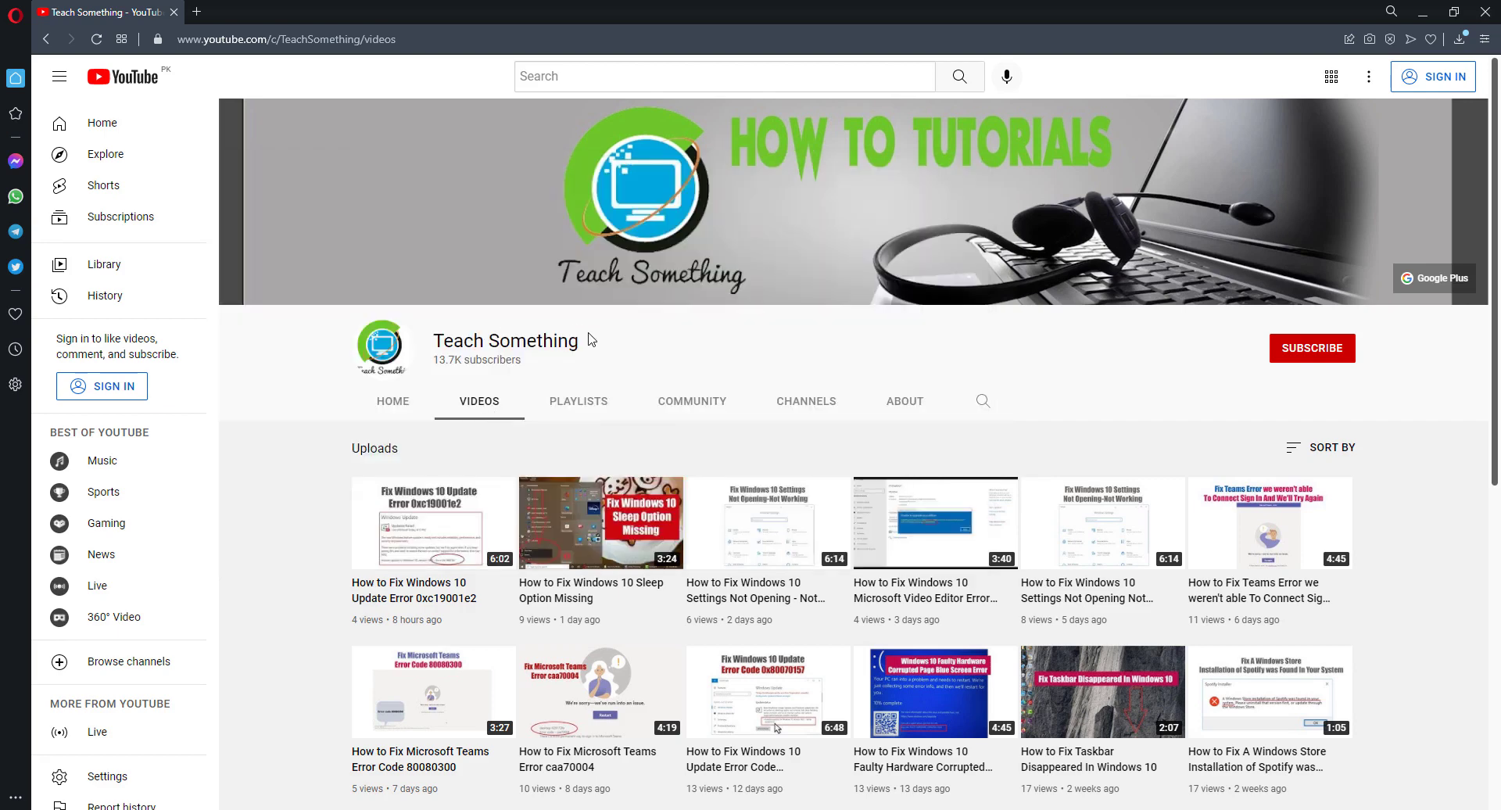
# Search for 'power' and run Windows PowerShell as administrator
pyautogui.press('super+s')
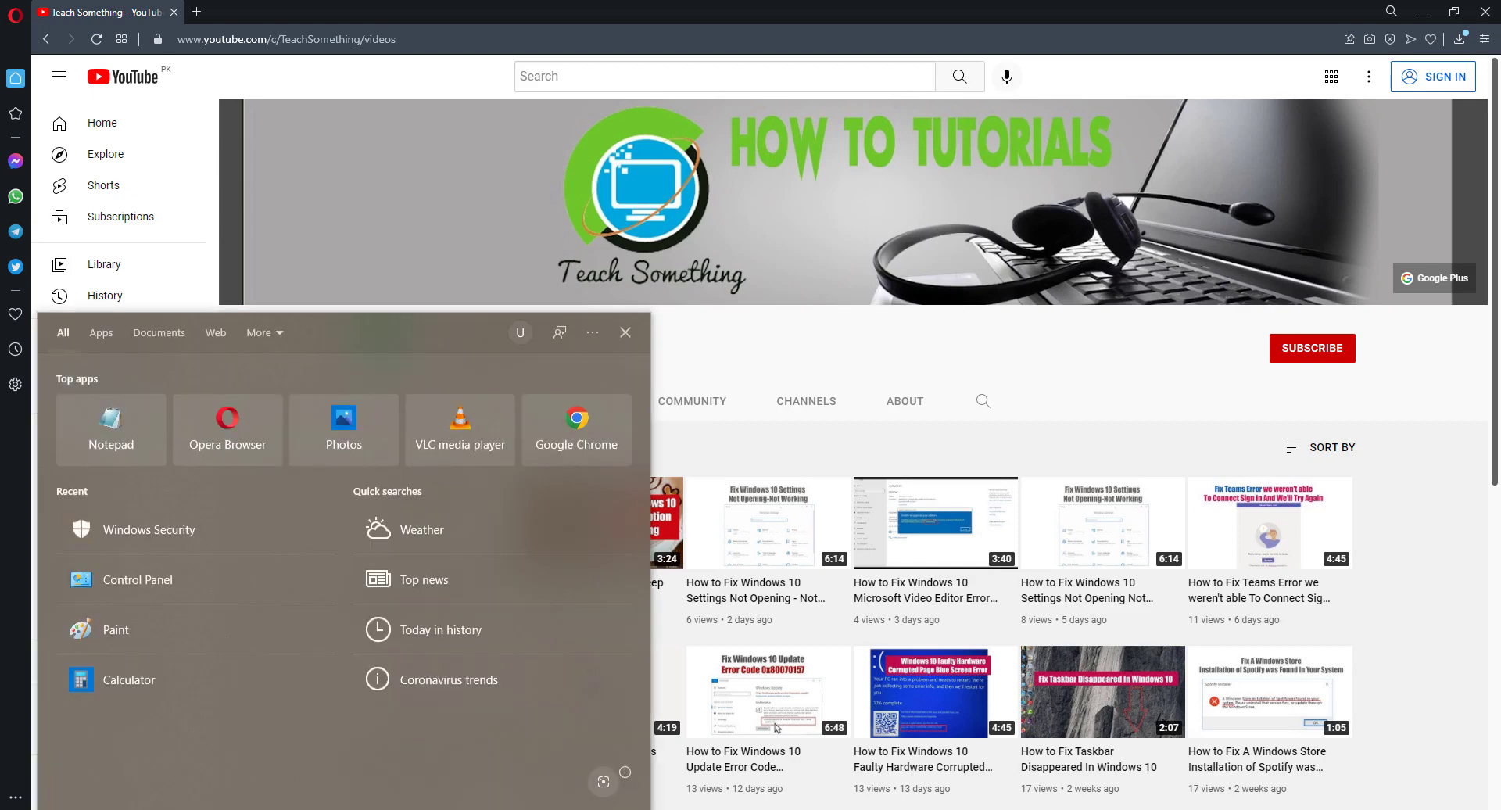
pyautogui.write('power')
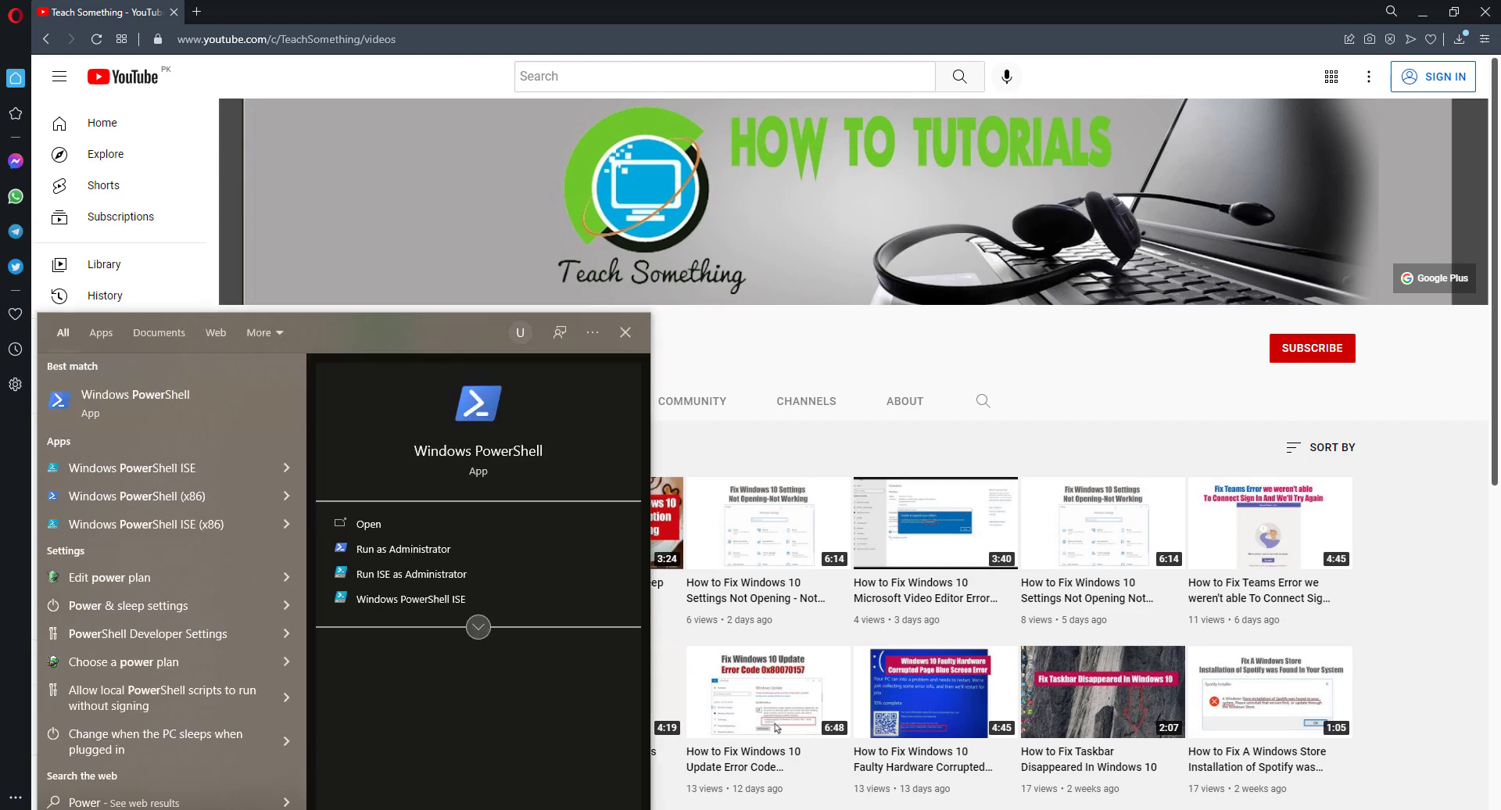
pyautogui.rightClick(191, 406)
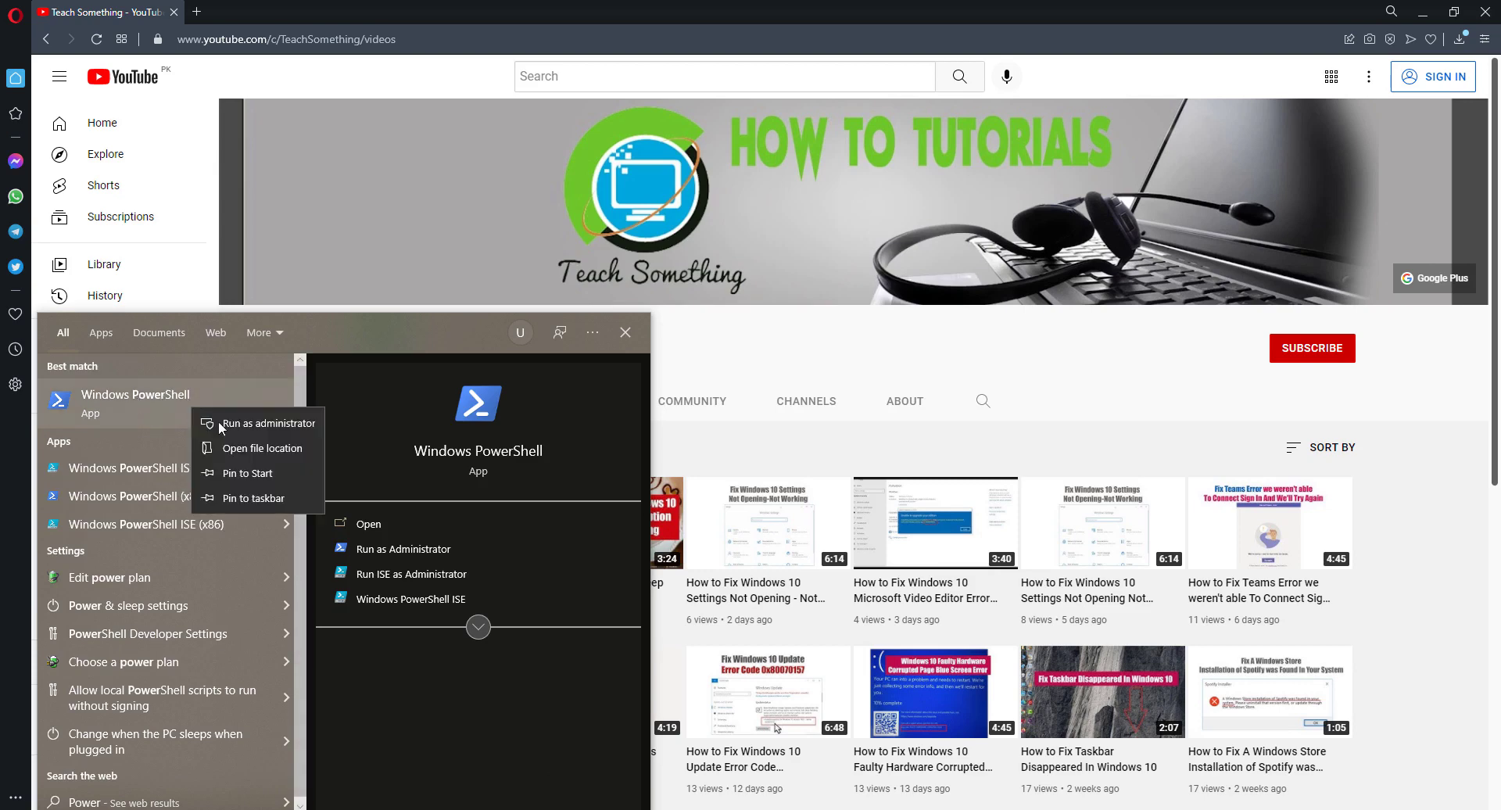
pyautogui.click(241, 428)
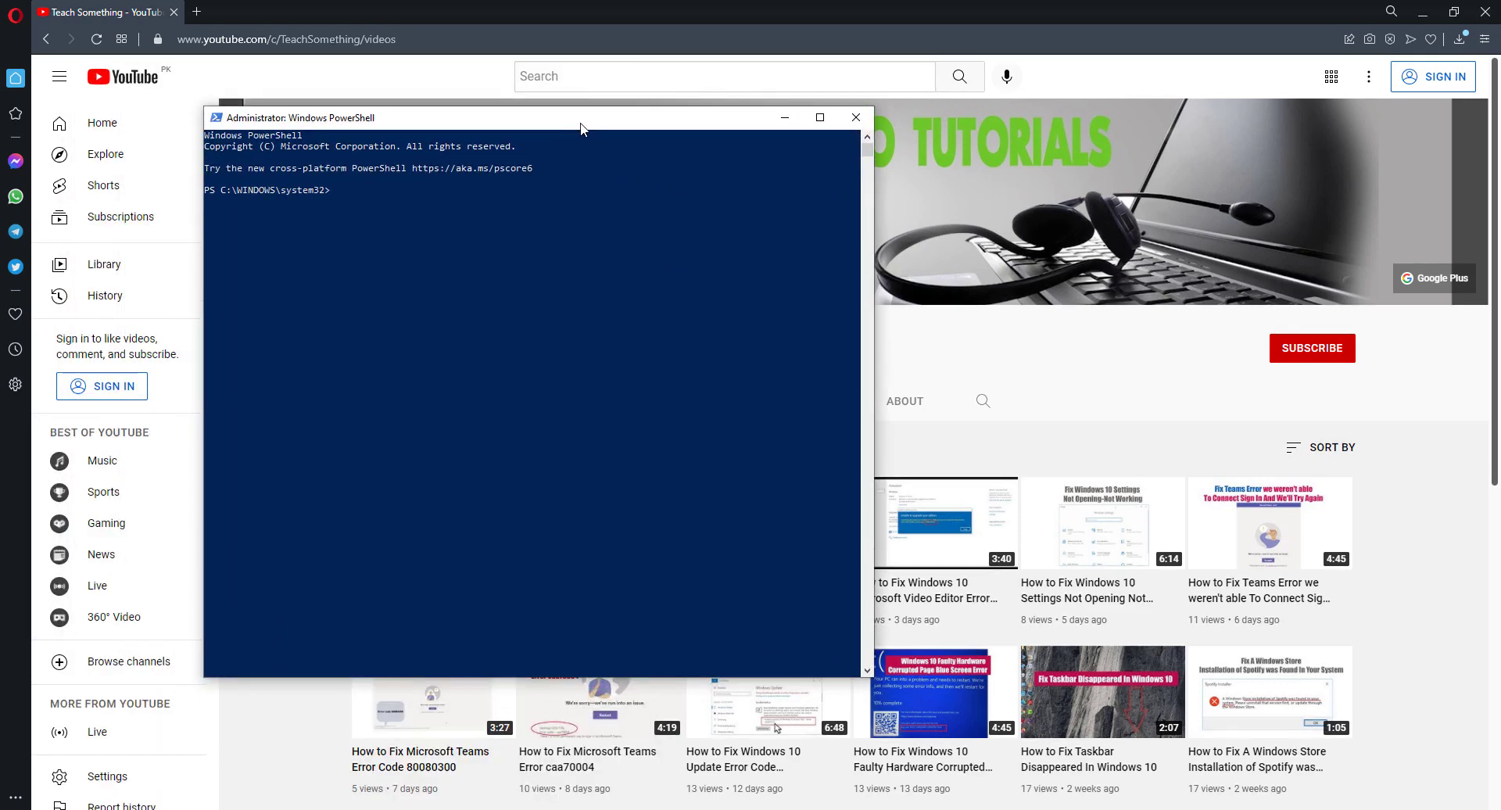
# Copy the vgc.exe CFG command from Notepad and run it in PowerShell
pyautogui.hotkey('alt', 'Tab')
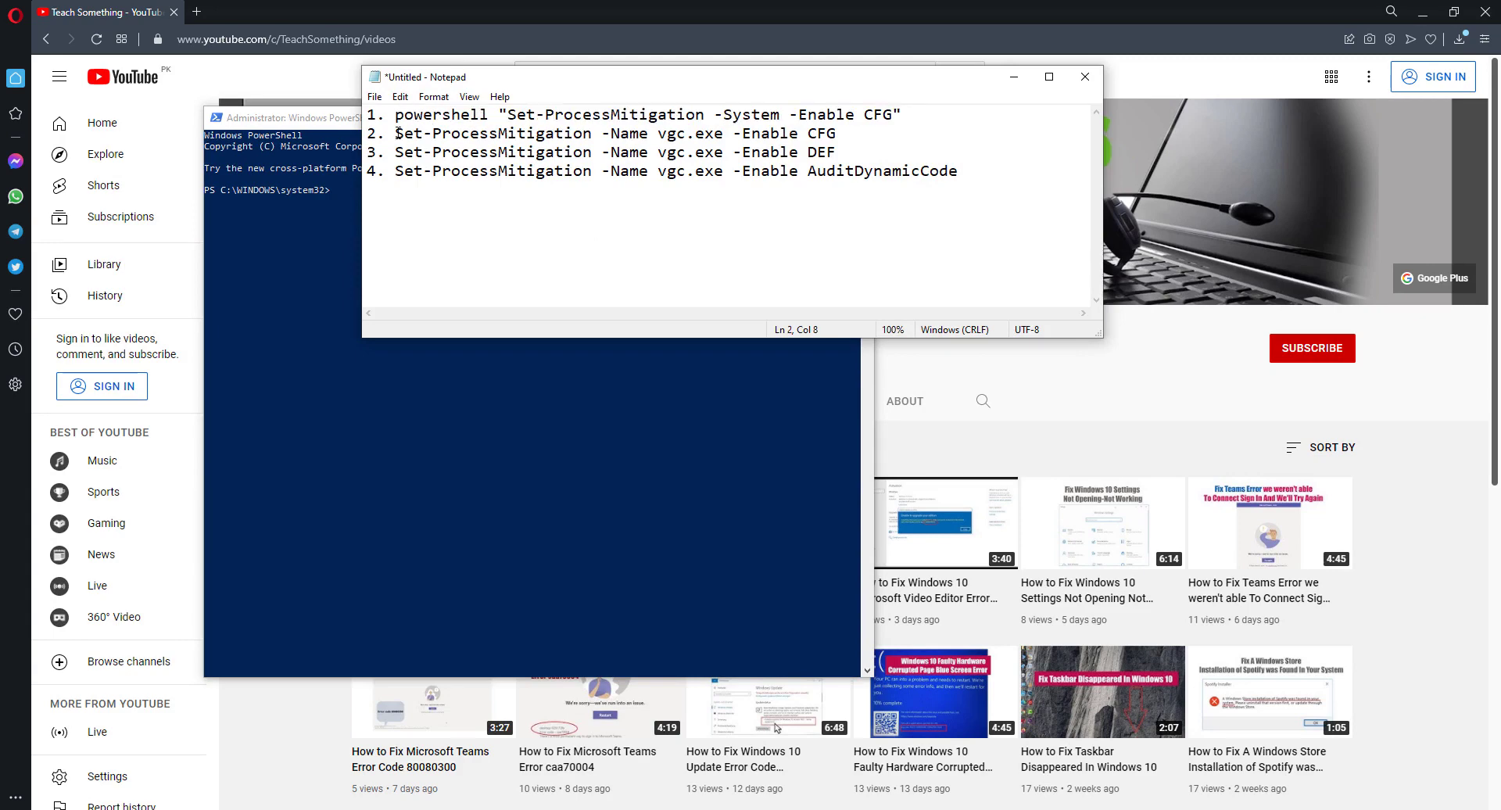
pyautogui.moveTo(396, 133); pyautogui.dragTo(836, 133)
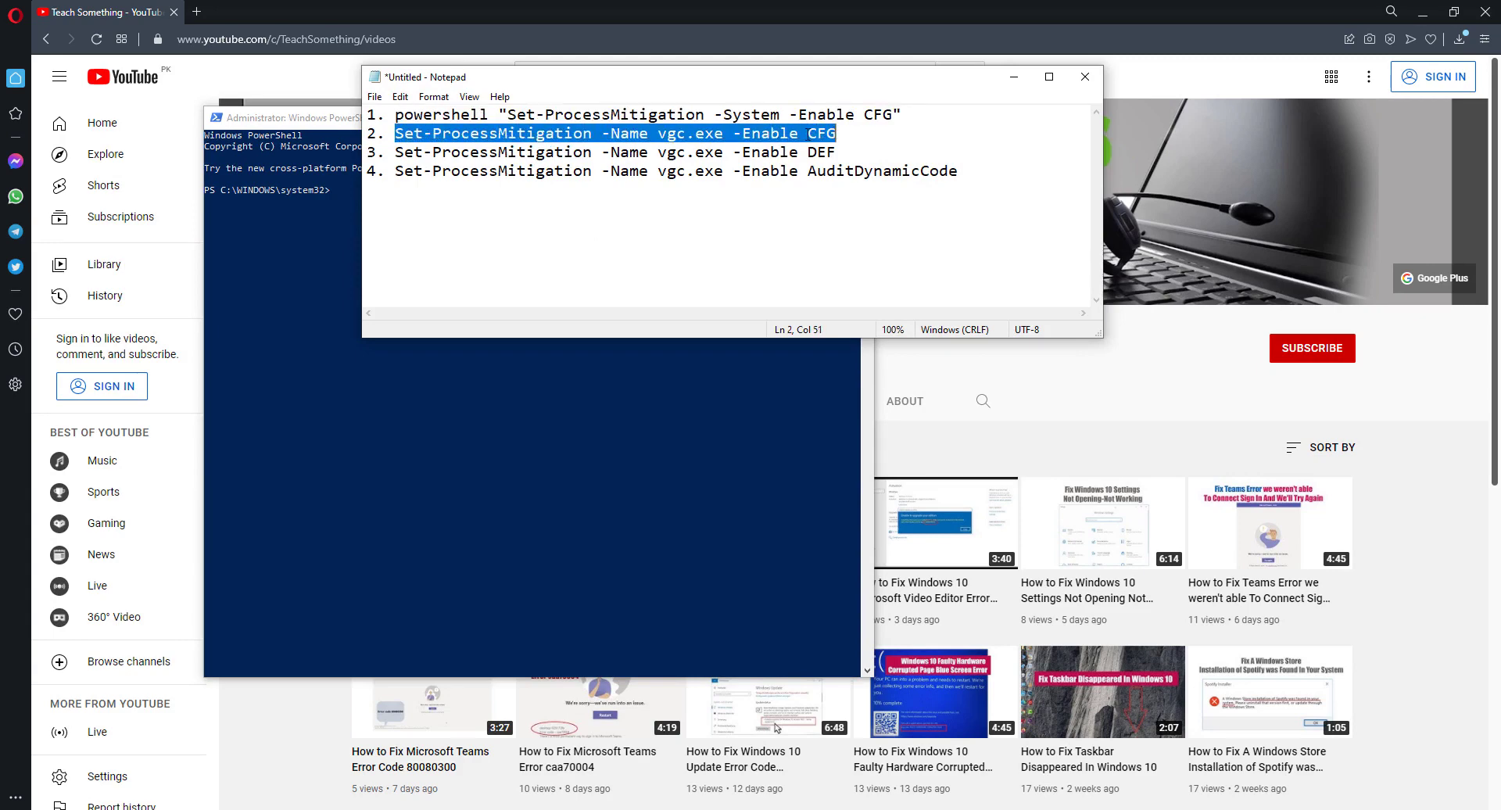
pyautogui.rightClick(807, 134)
pyautogui.click(832, 185)
pyautogui.click(1012, 82)
pyautogui.click(216, 117)
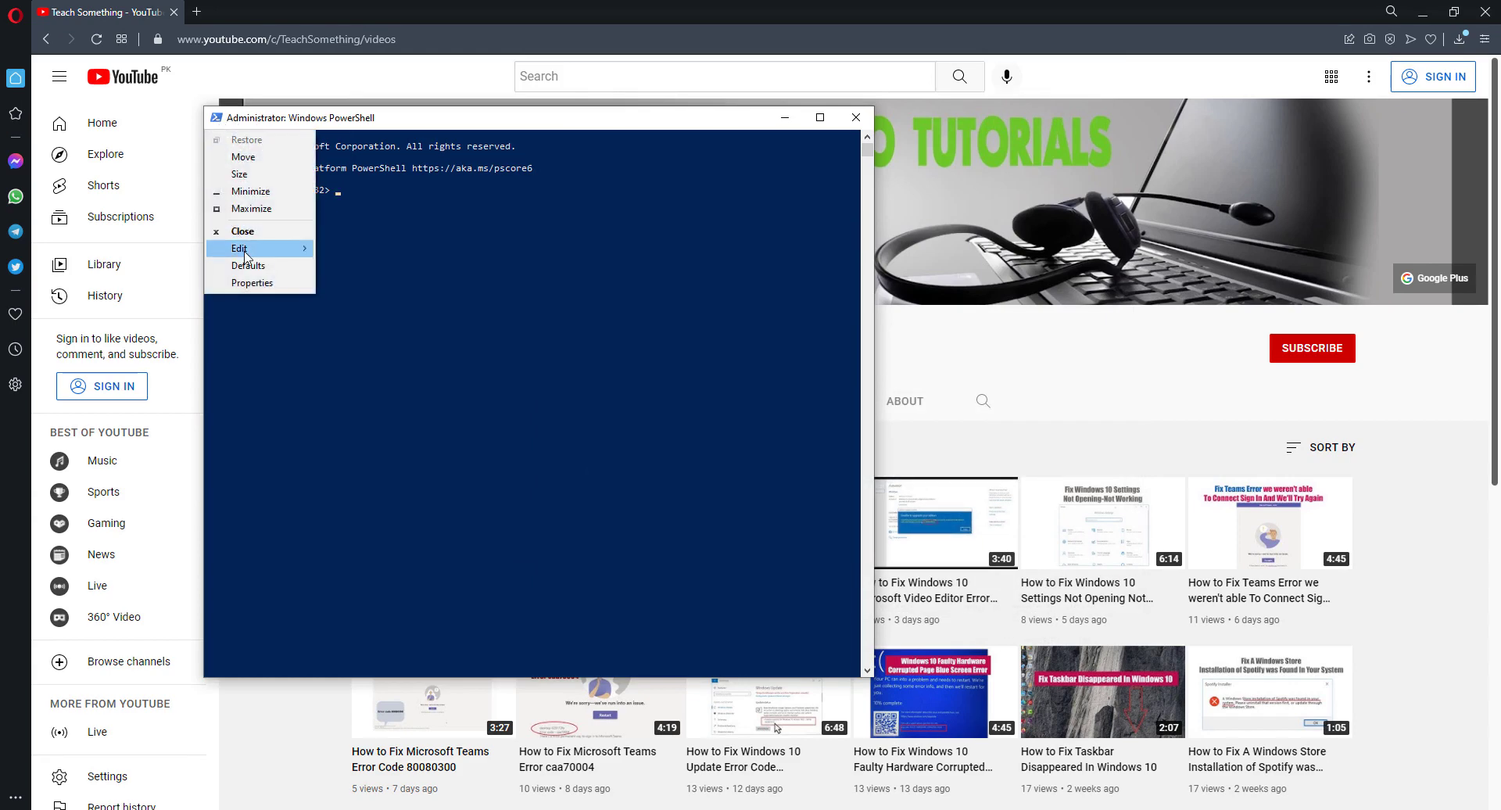
pyautogui.moveTo(240, 248)
pyautogui.click(383, 283)
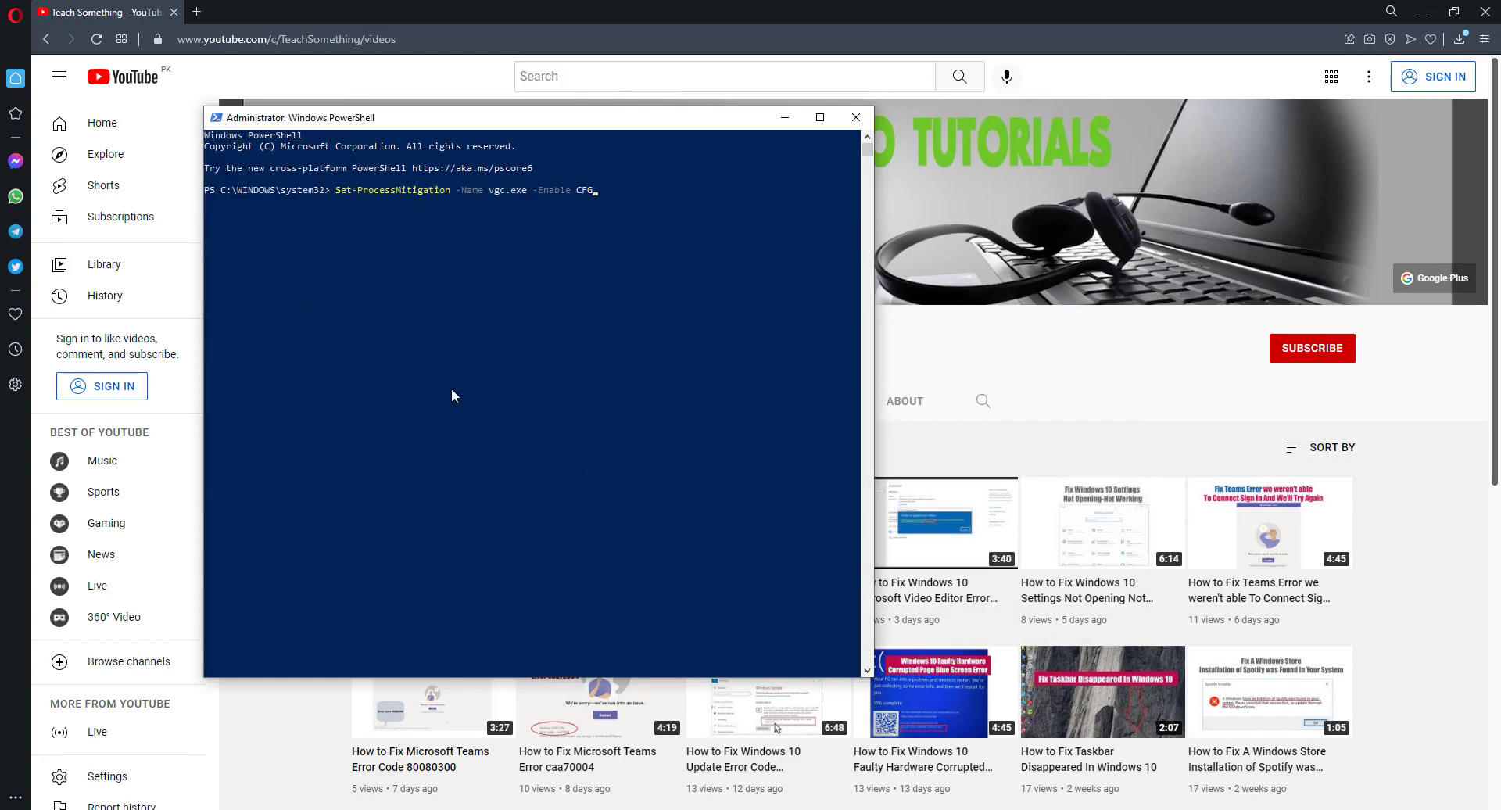
pyautogui.press('Return')
# Copy the vgc.exe DEF command from Notepad and paste it at the PowerShell prompt
pyautogui.hotkey('alt', 'Tab')
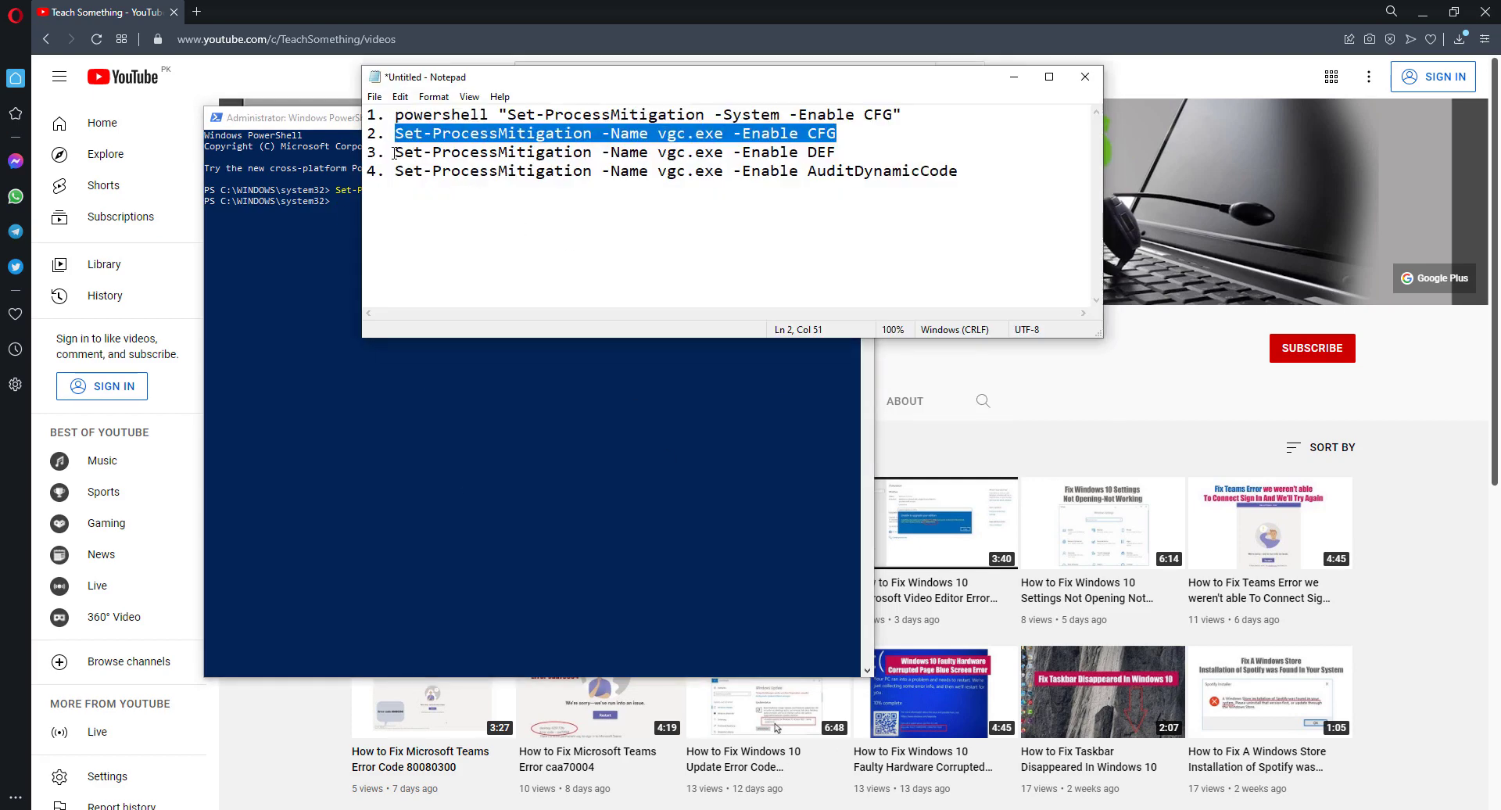
pyautogui.moveTo(395, 153); pyautogui.dragTo(837, 158)
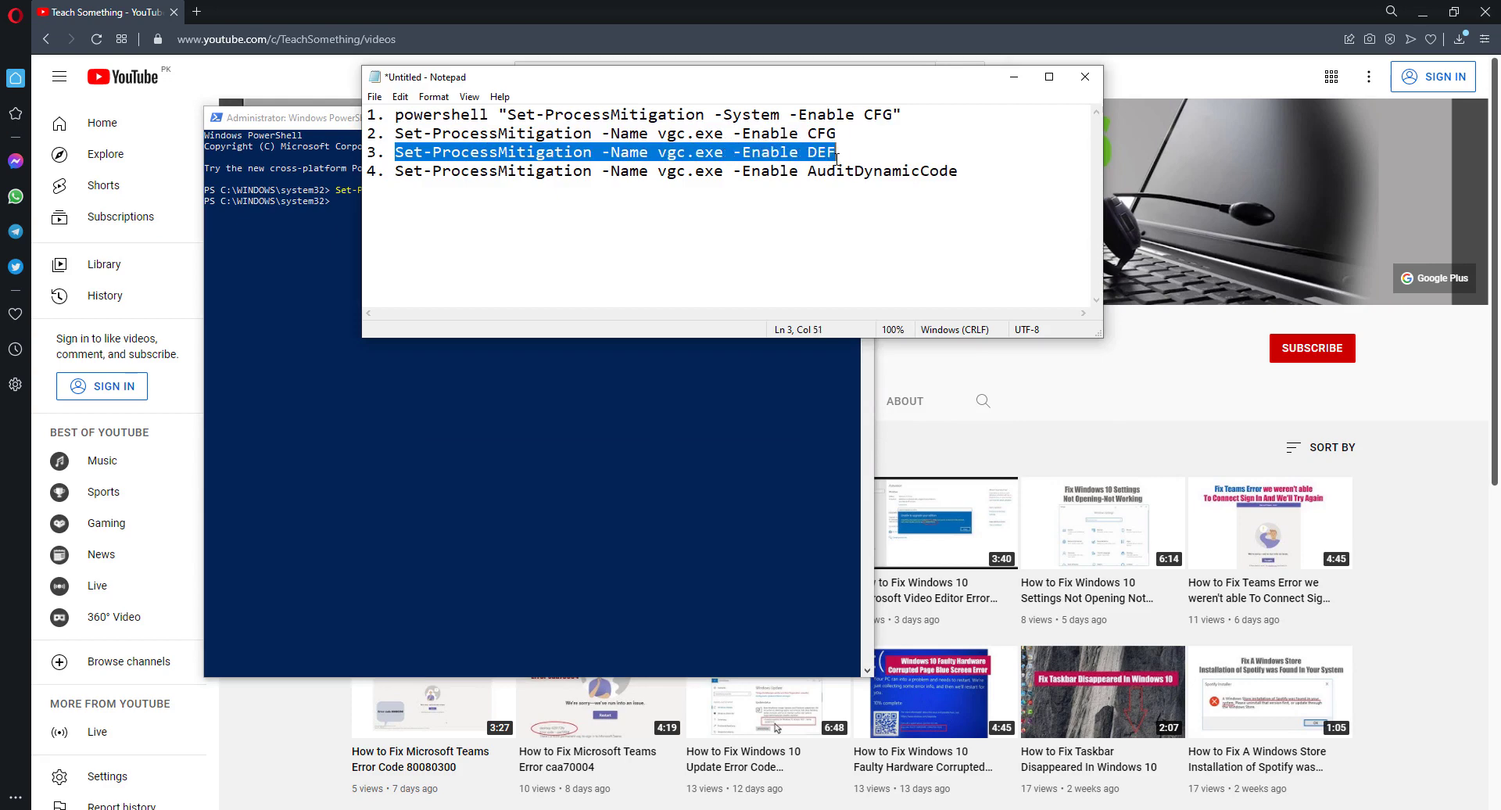
pyautogui.rightClick(813, 153)
pyautogui.click(860, 199)
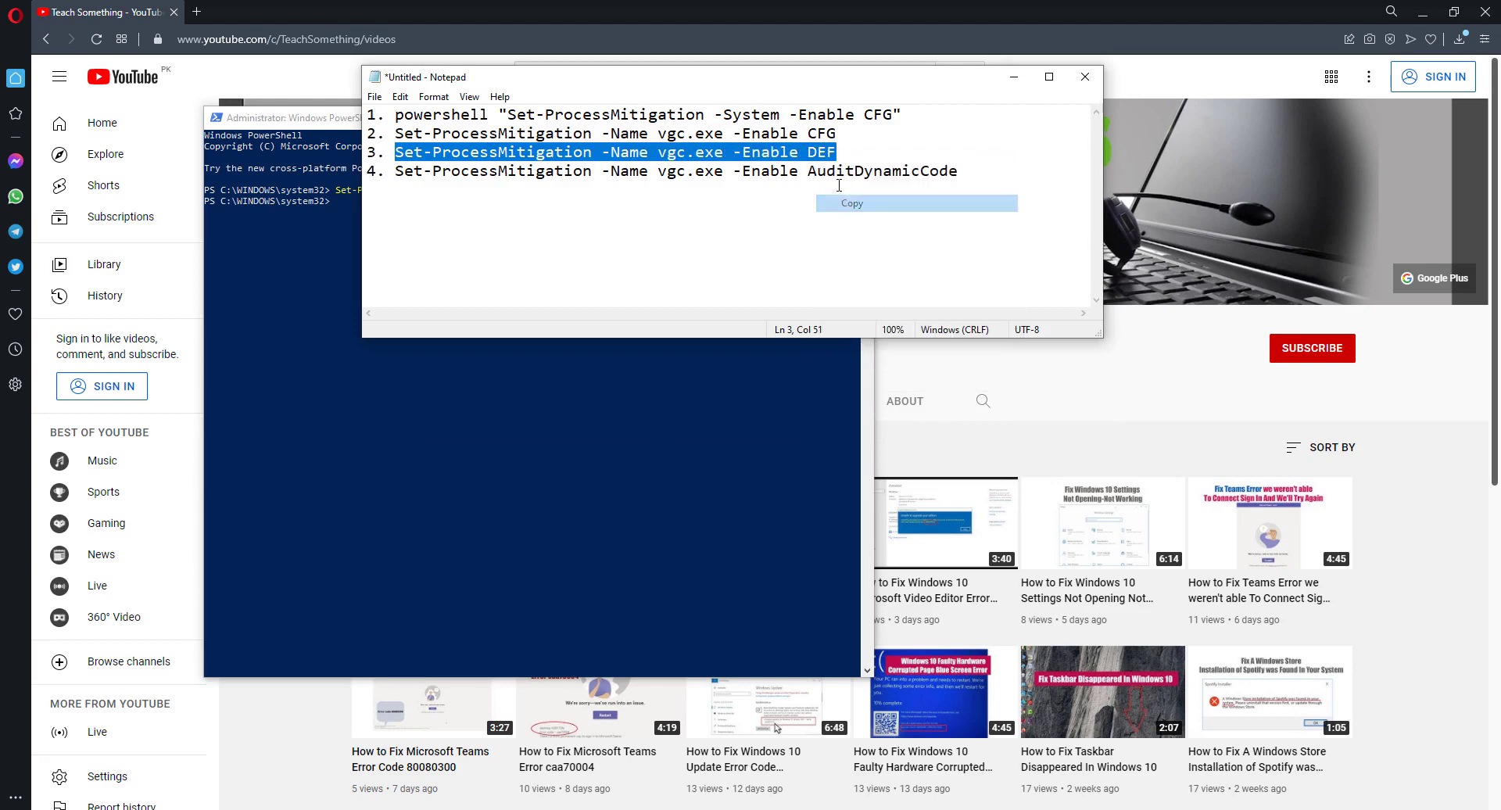
pyautogui.click(1007, 86)
pyautogui.click(217, 118)
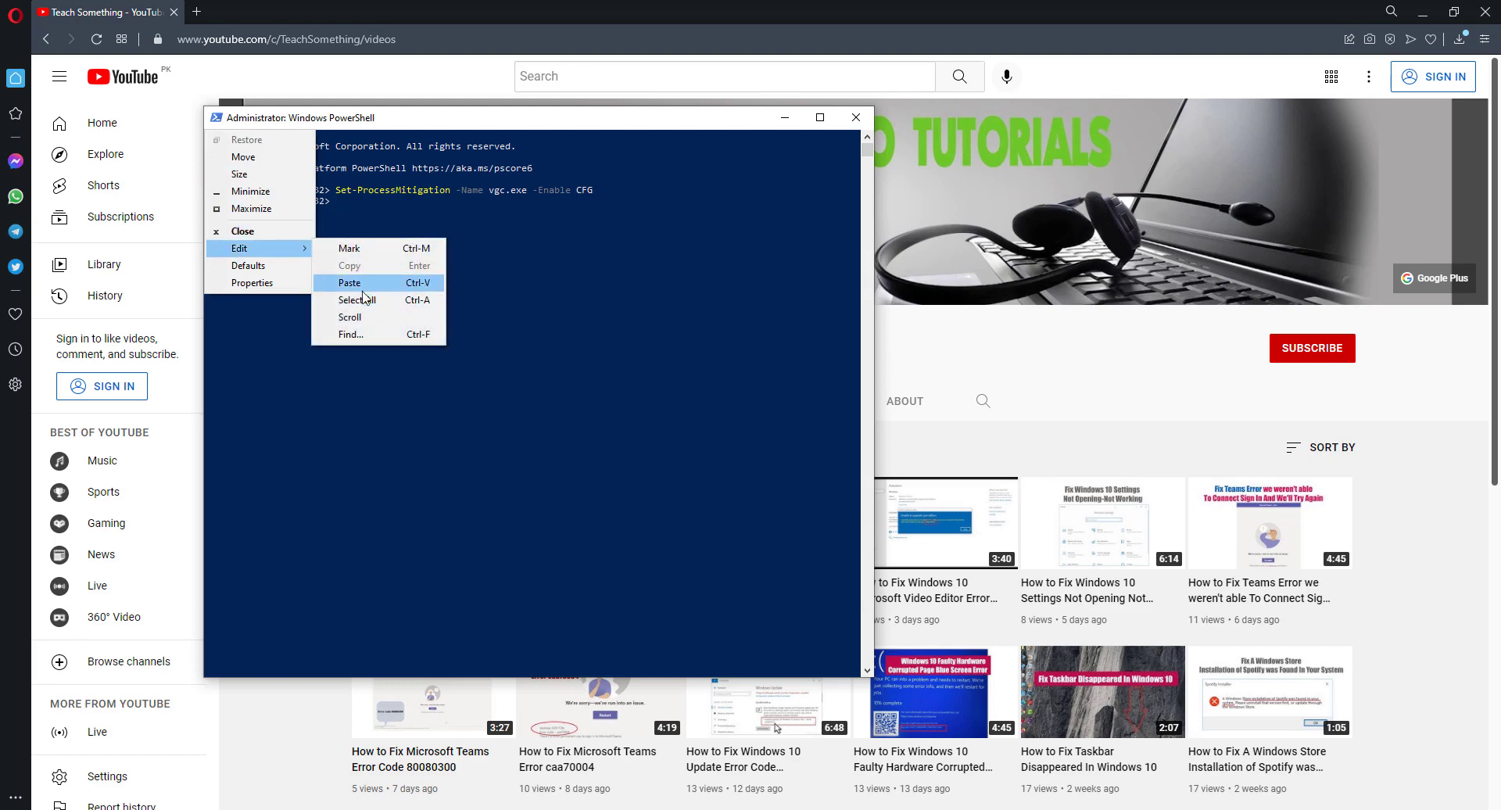
pyautogui.click(361, 291)
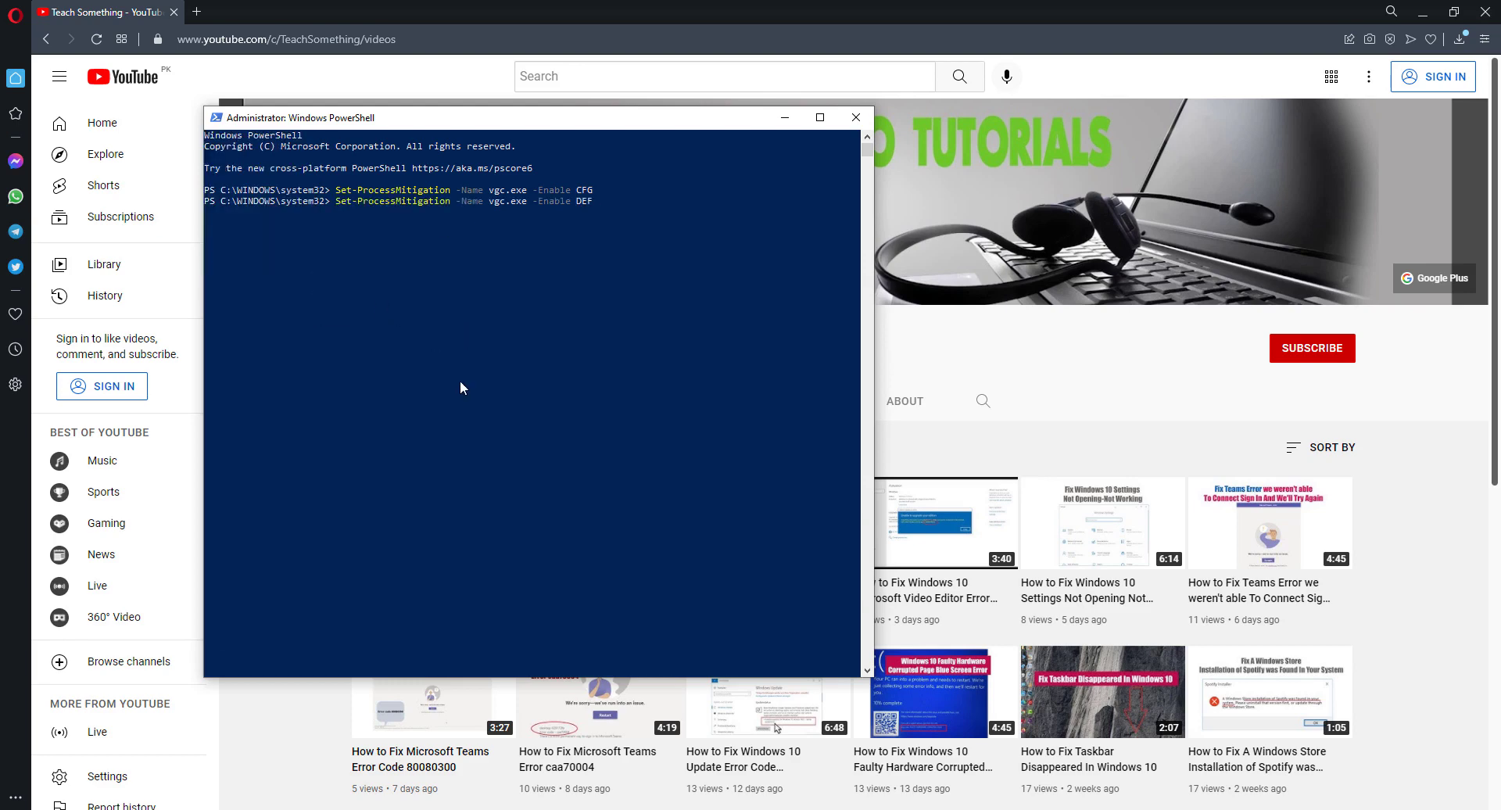
# Run the DEF command, then paste and run the vgc.exe AuditDynamicCode command and type exit
pyautogui.press('Return')
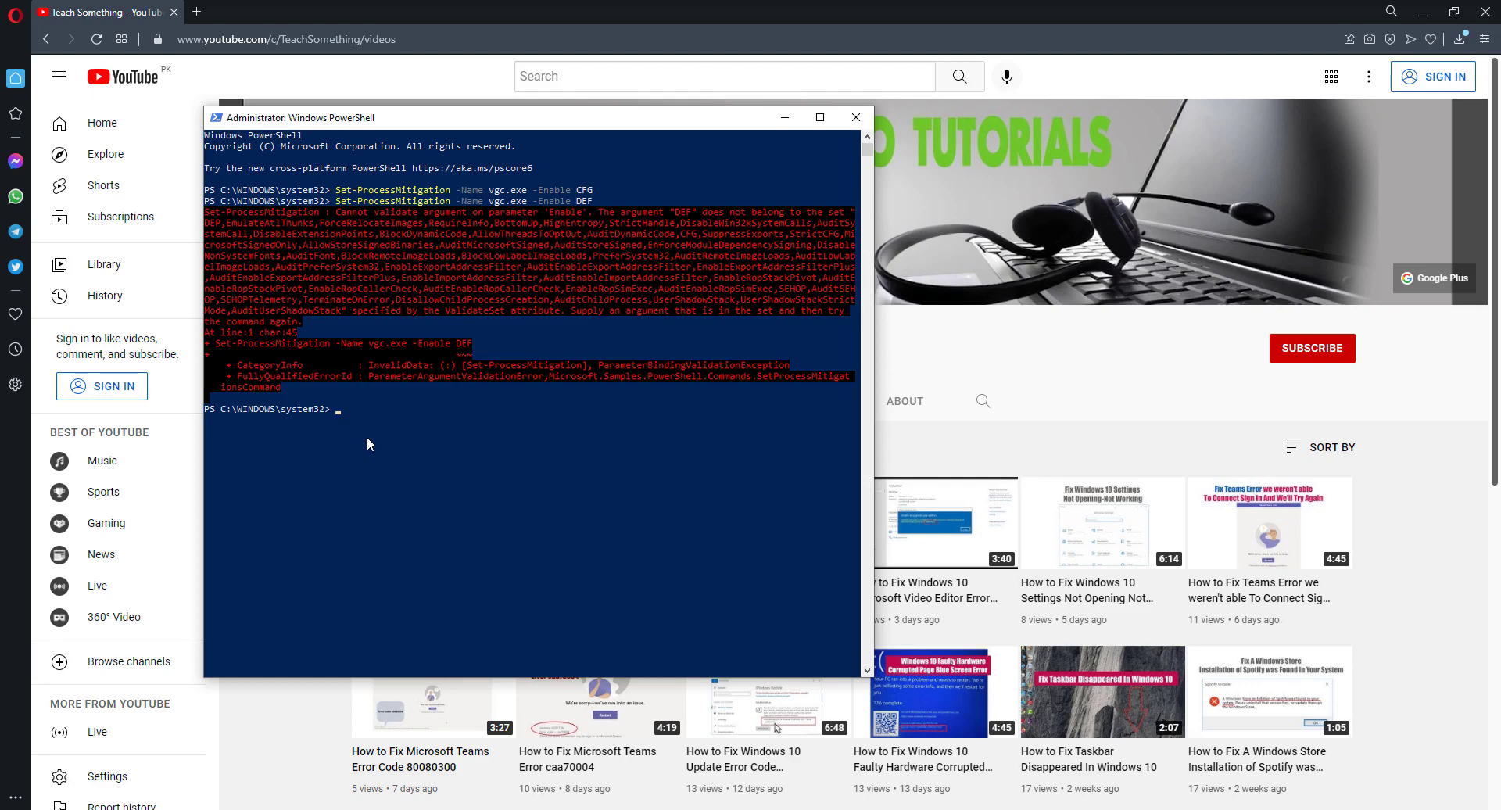
pyautogui.hotkey('alt', 'Tab')
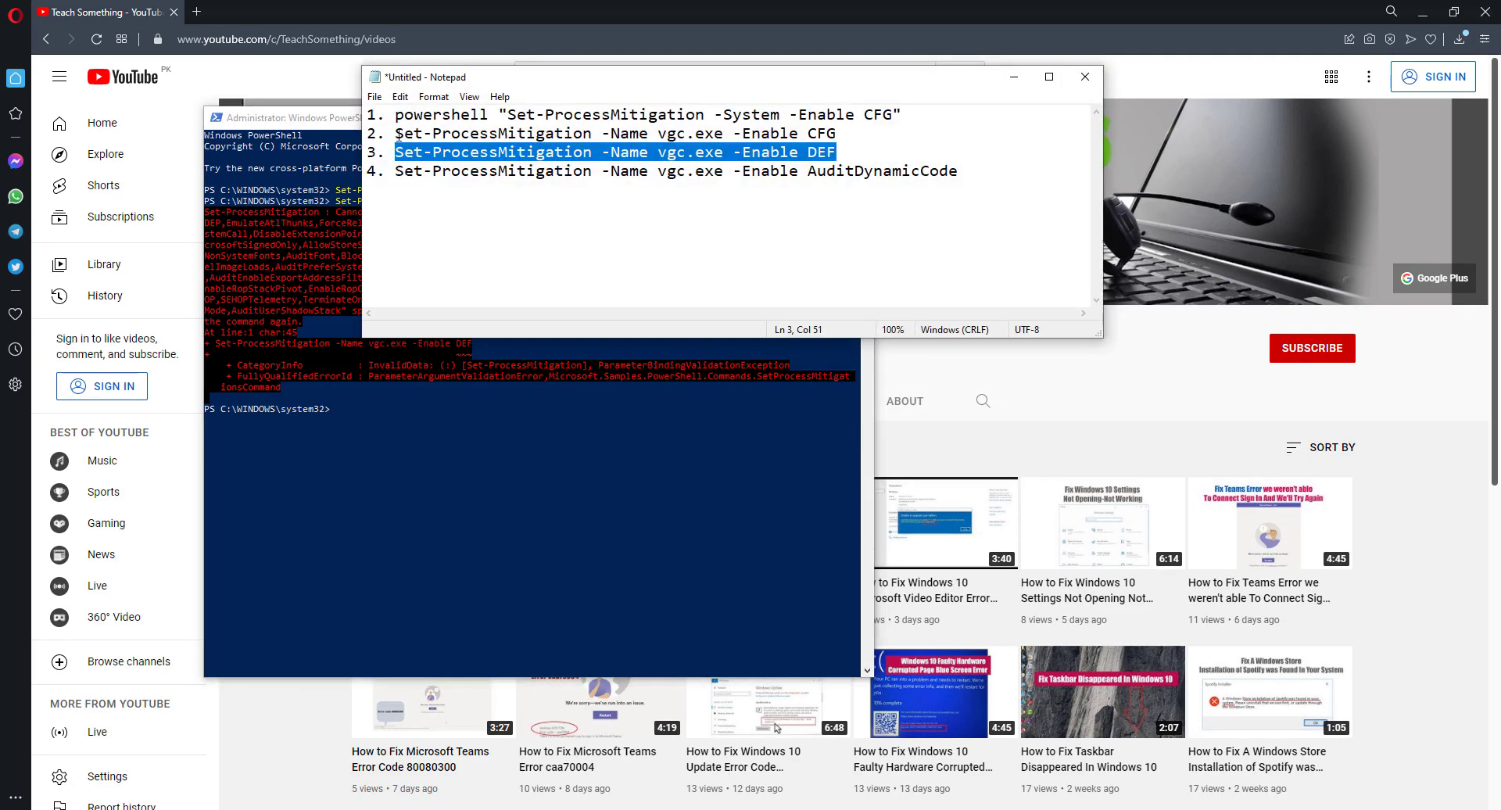
pyautogui.moveTo(399, 170); pyautogui.dragTo(960, 172)
pyautogui.rightClick(924, 173)
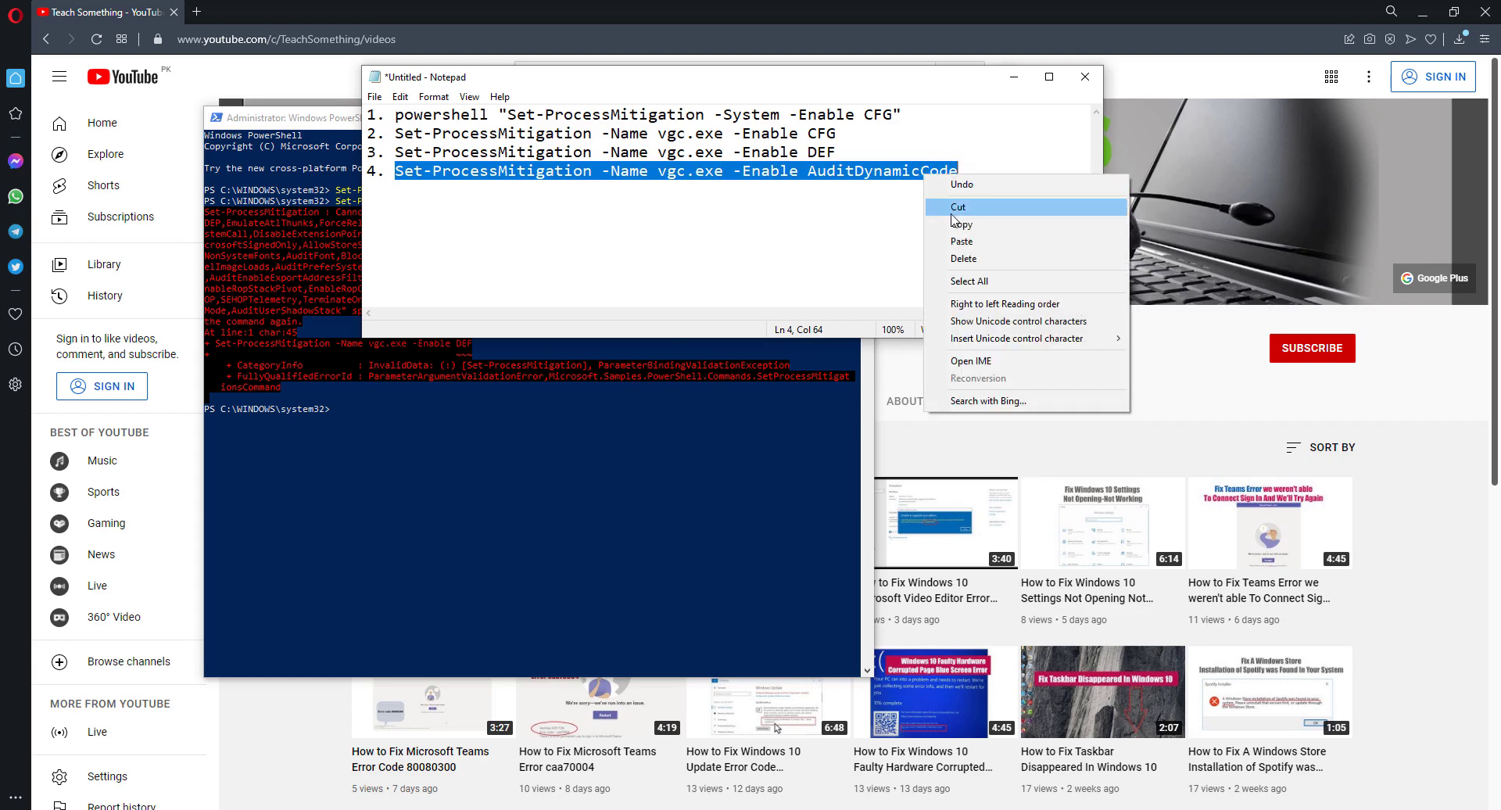
pyautogui.click(960, 226)
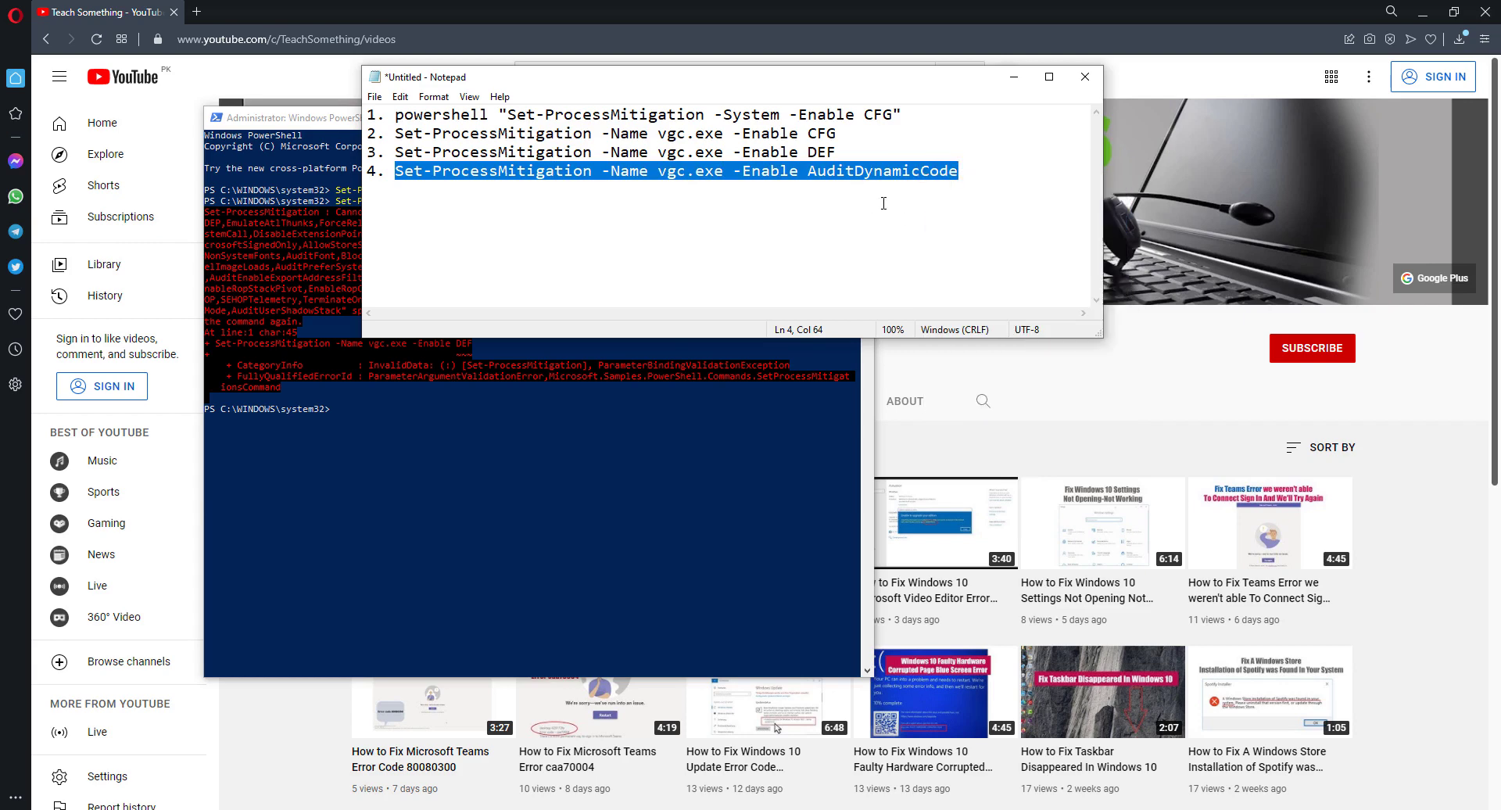
pyautogui.click(1014, 77)
pyautogui.click(216, 117)
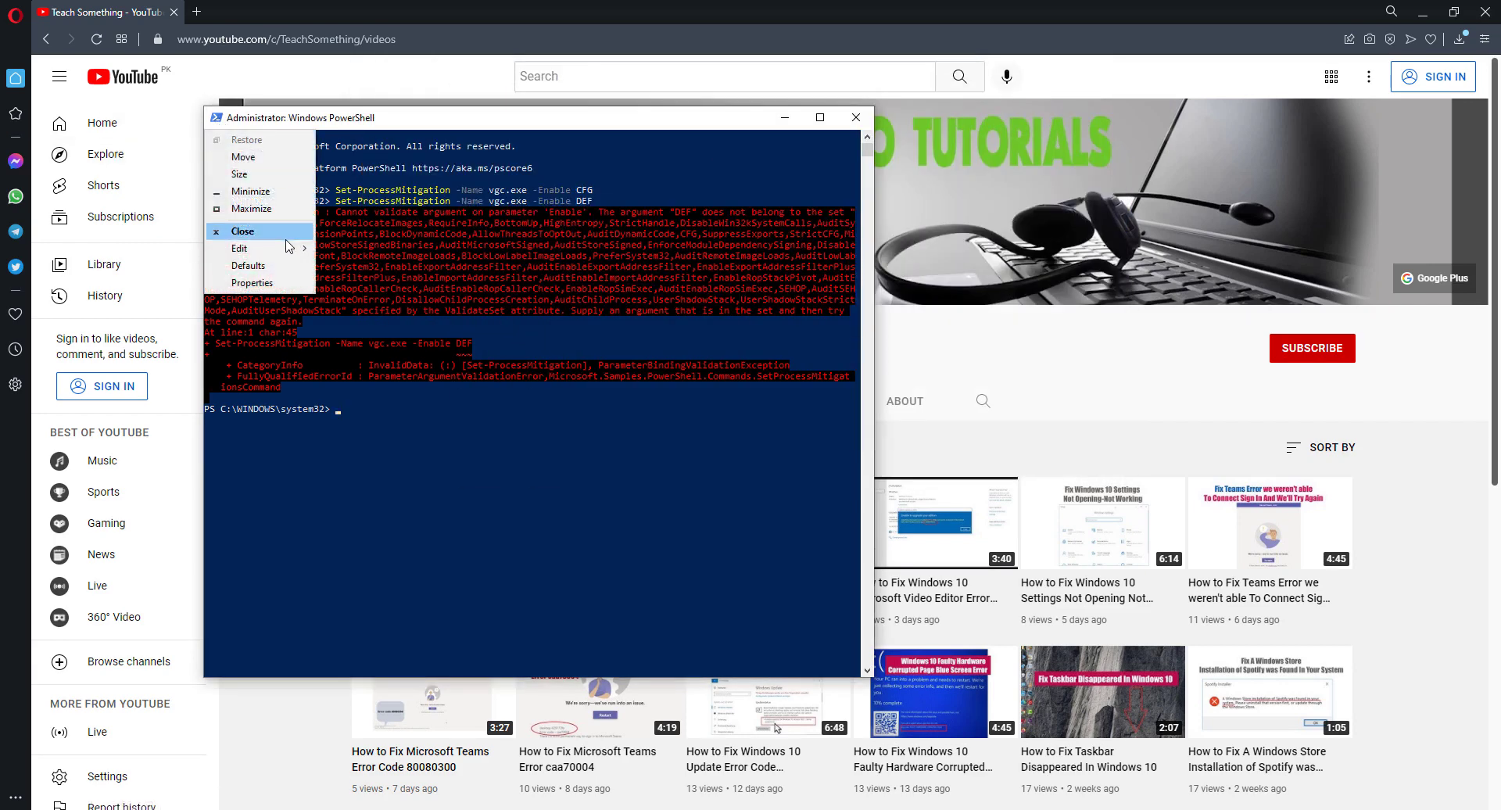
pyautogui.moveTo(251, 248)
pyautogui.click(367, 284)
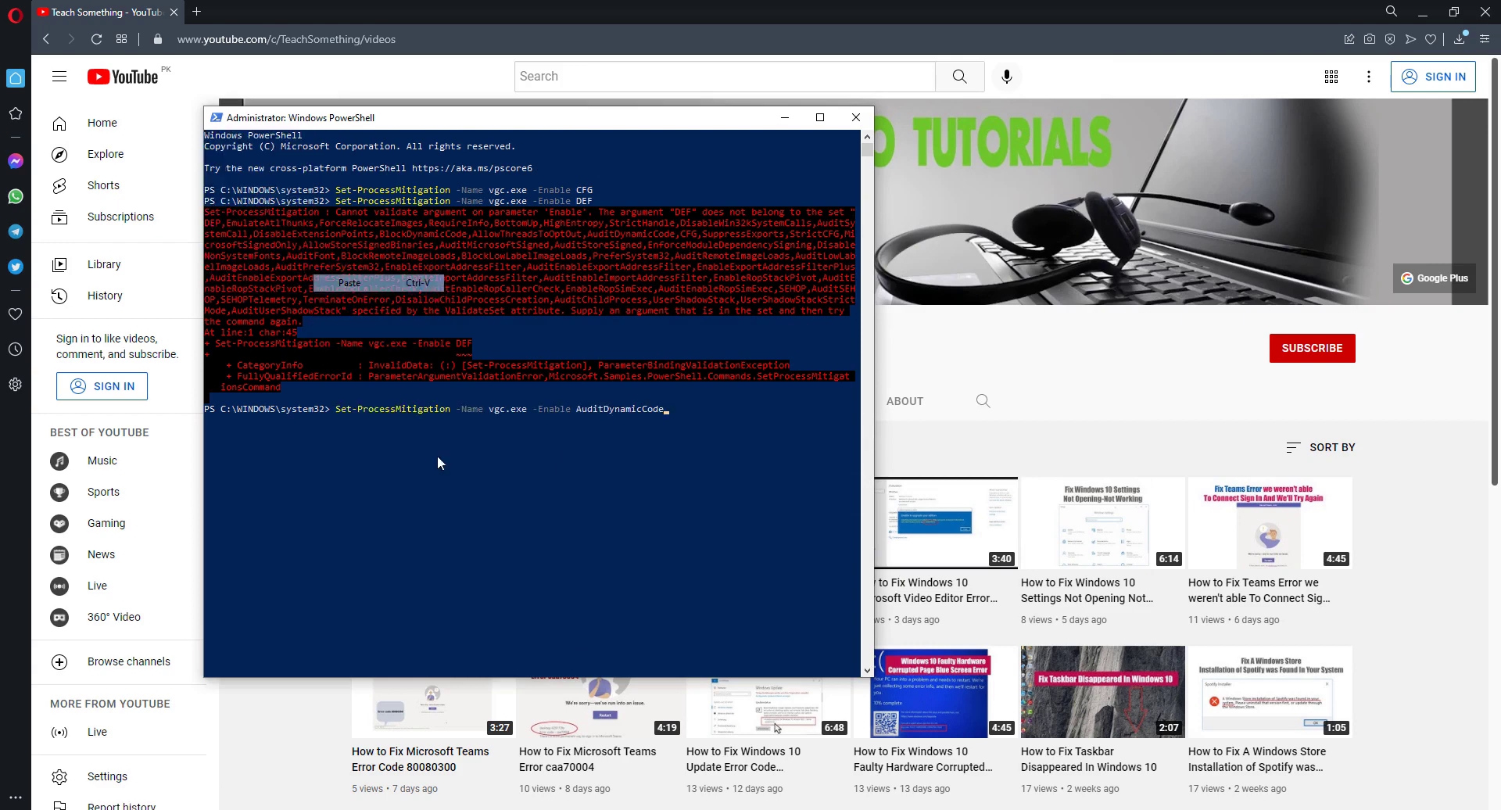
pyautogui.press('Return')
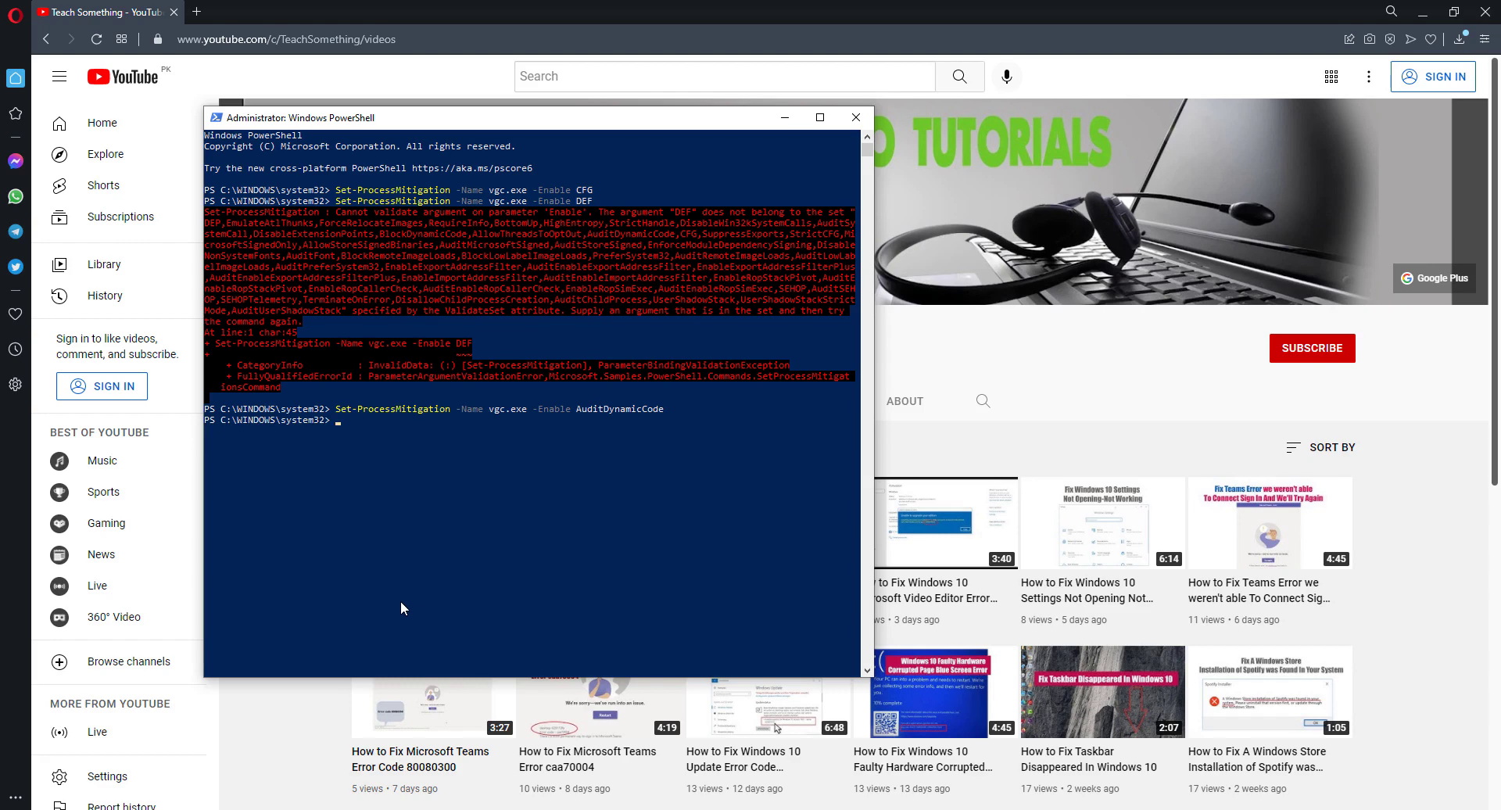
pyautogui.write('e')
pyautogui.write('xit')
pyautogui.press('Return')
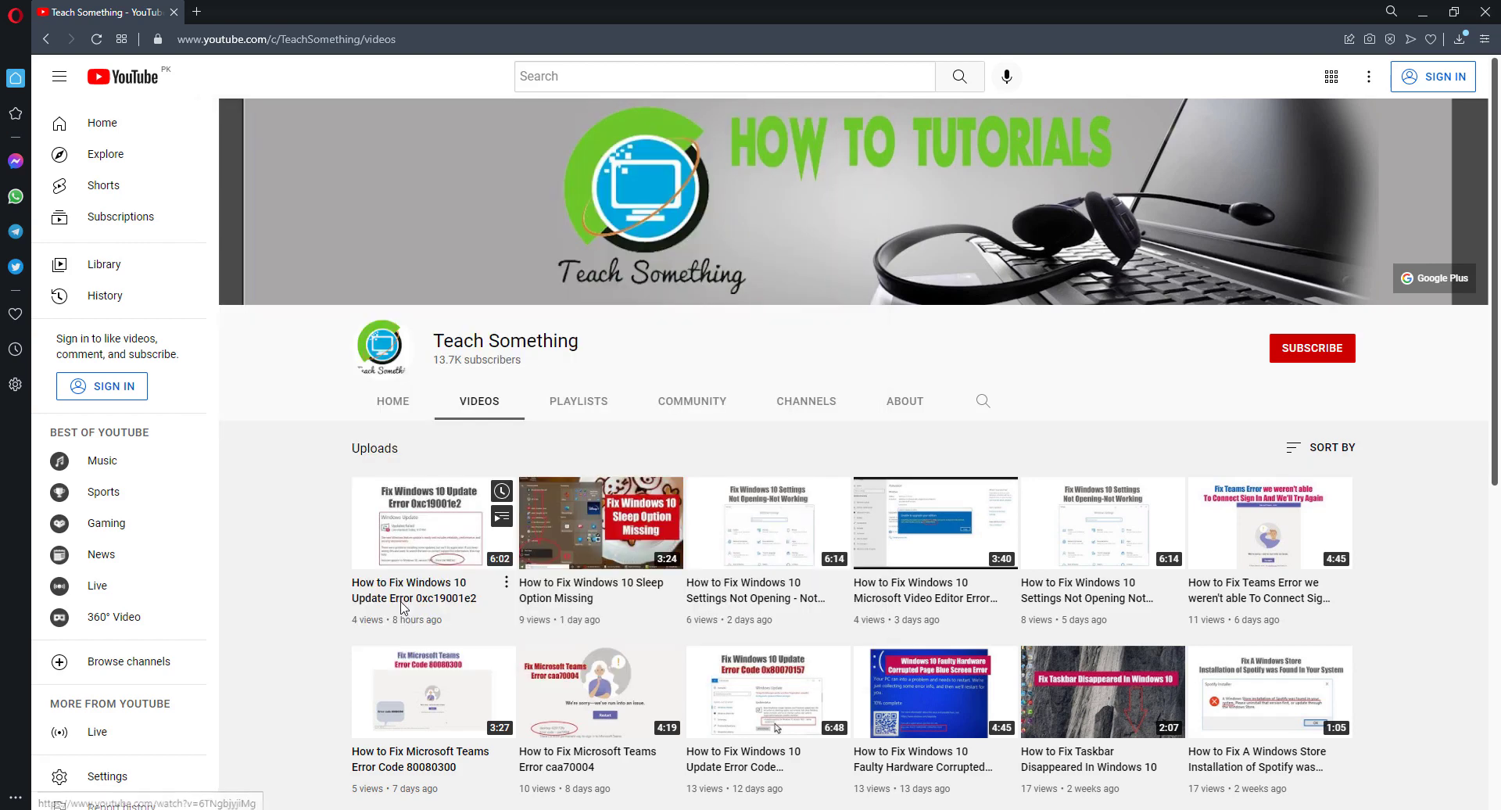
pyautogui.press('super')
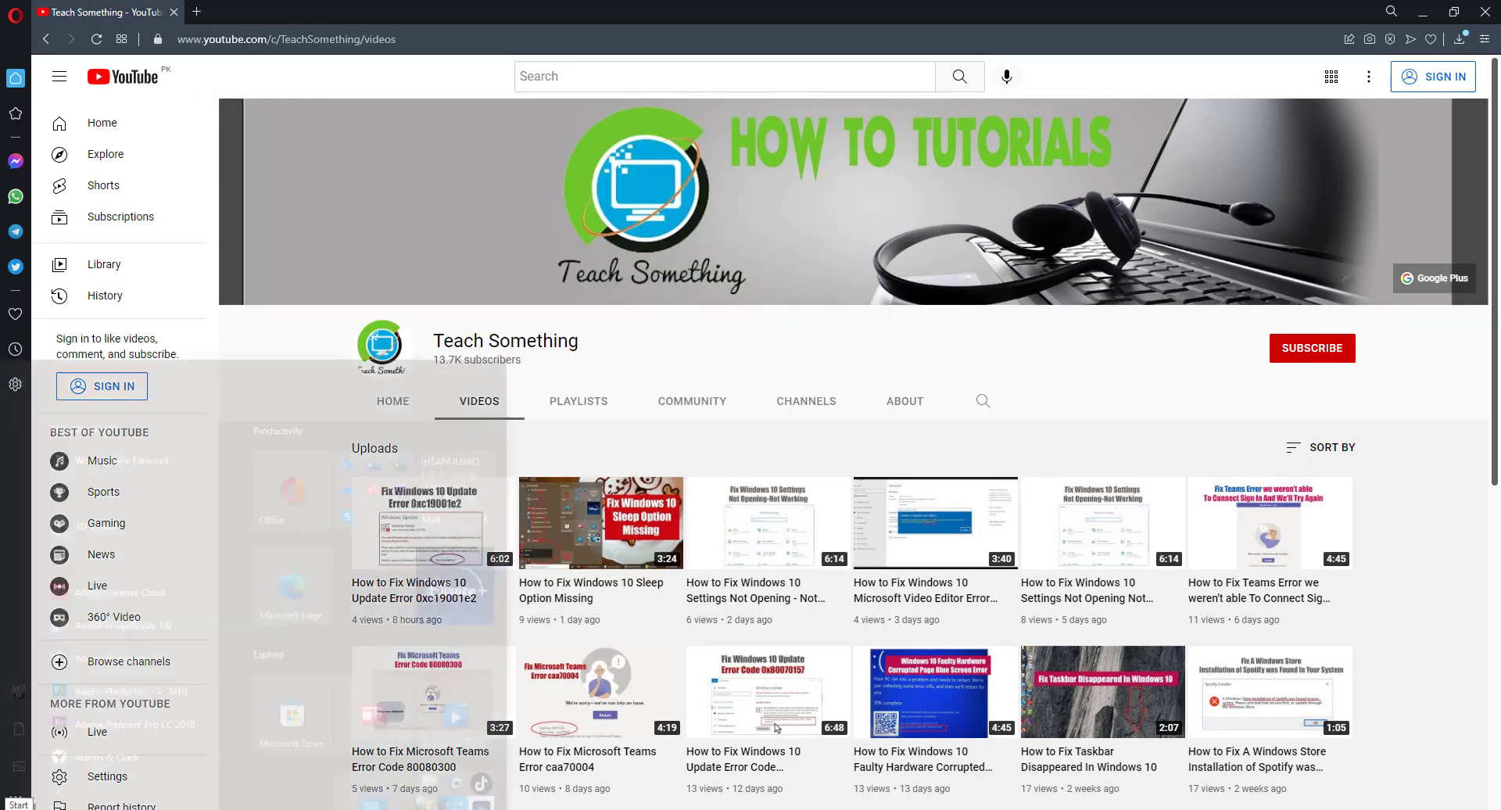
pyautogui.click(19, 795)
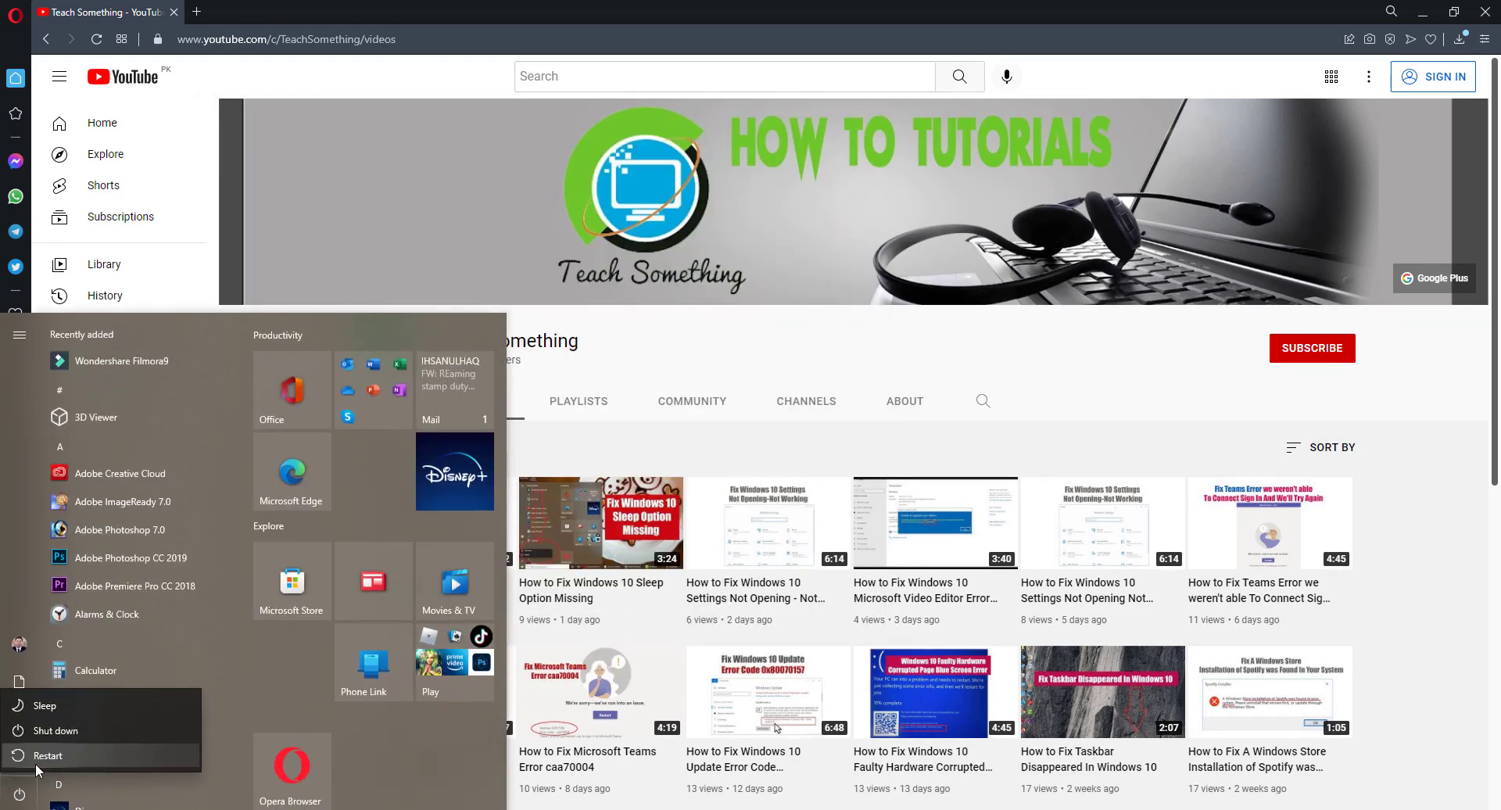
pyautogui.press('Escape')
pyautogui.click(640, 352)
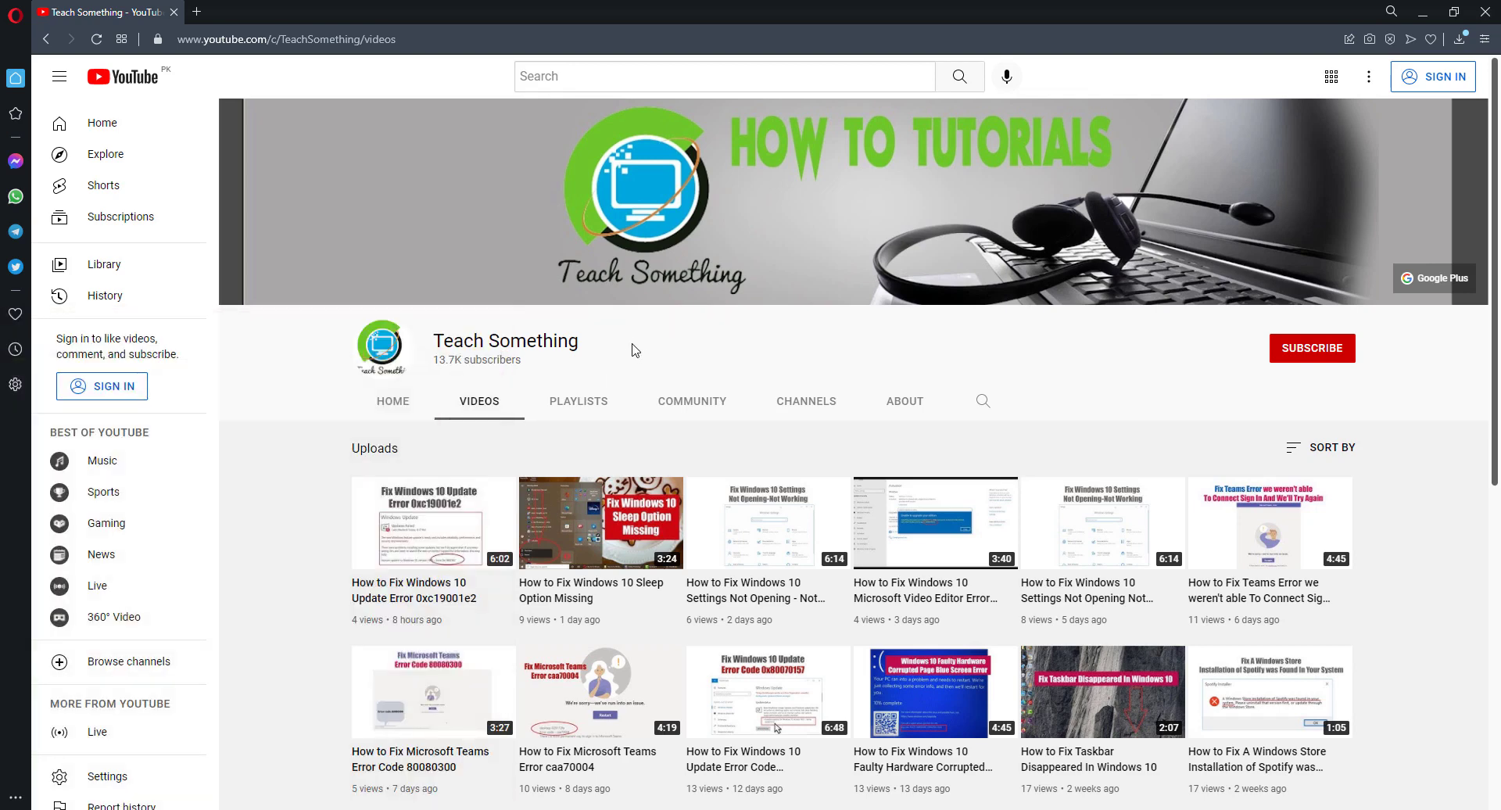